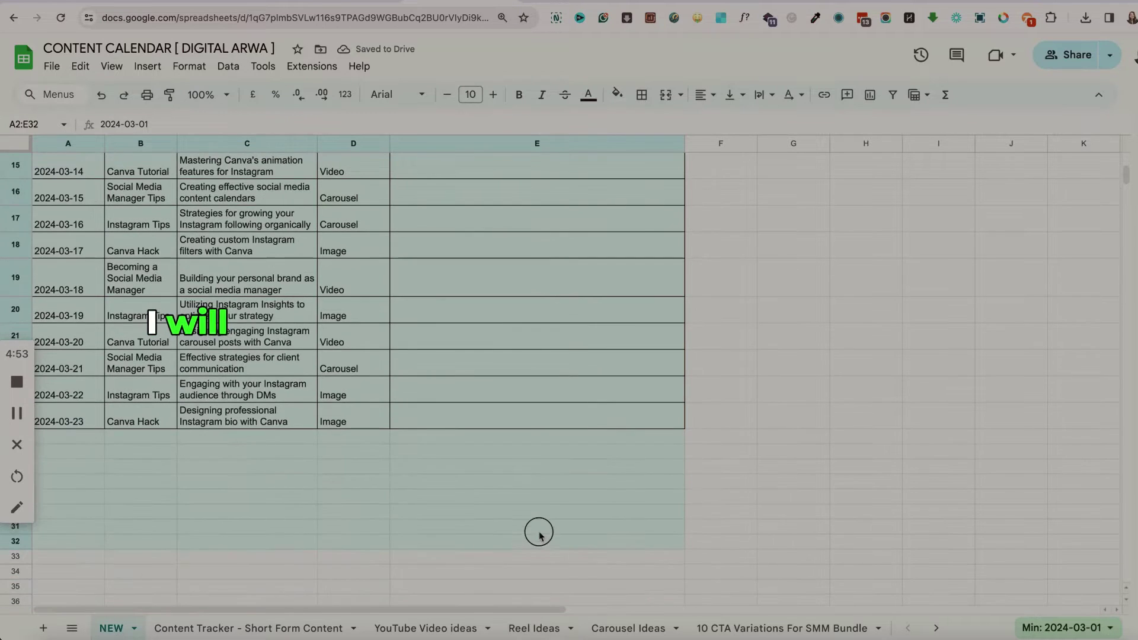
Set the vertical alignment of A2:E24 to Top, then change it to Middle.
scroll(451, 340, "up", 10)
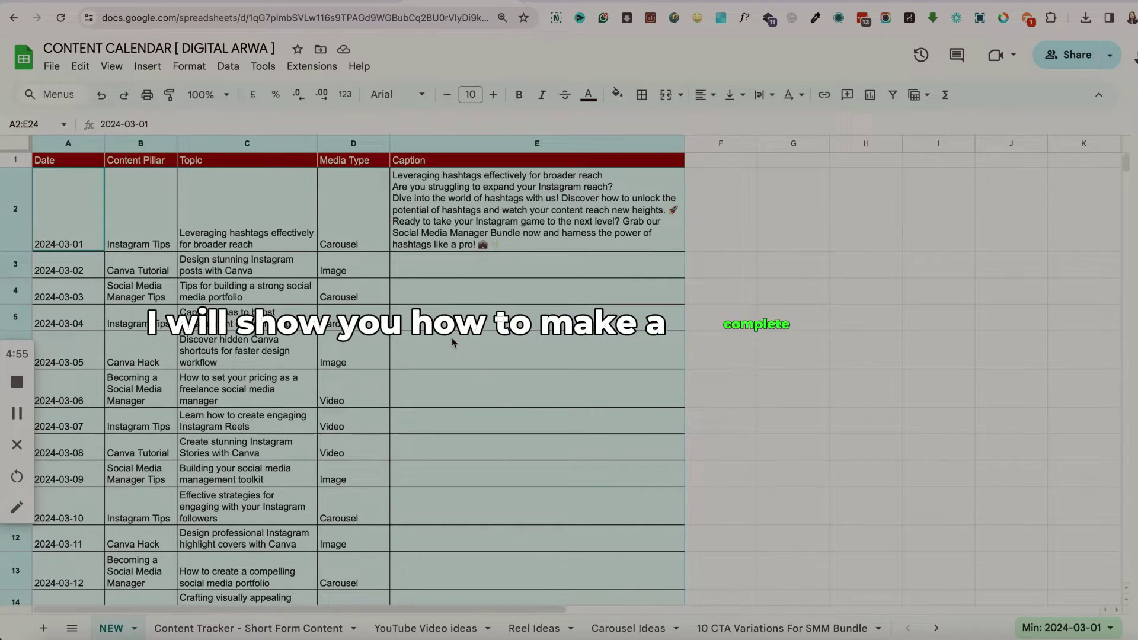
left_click(735, 95)
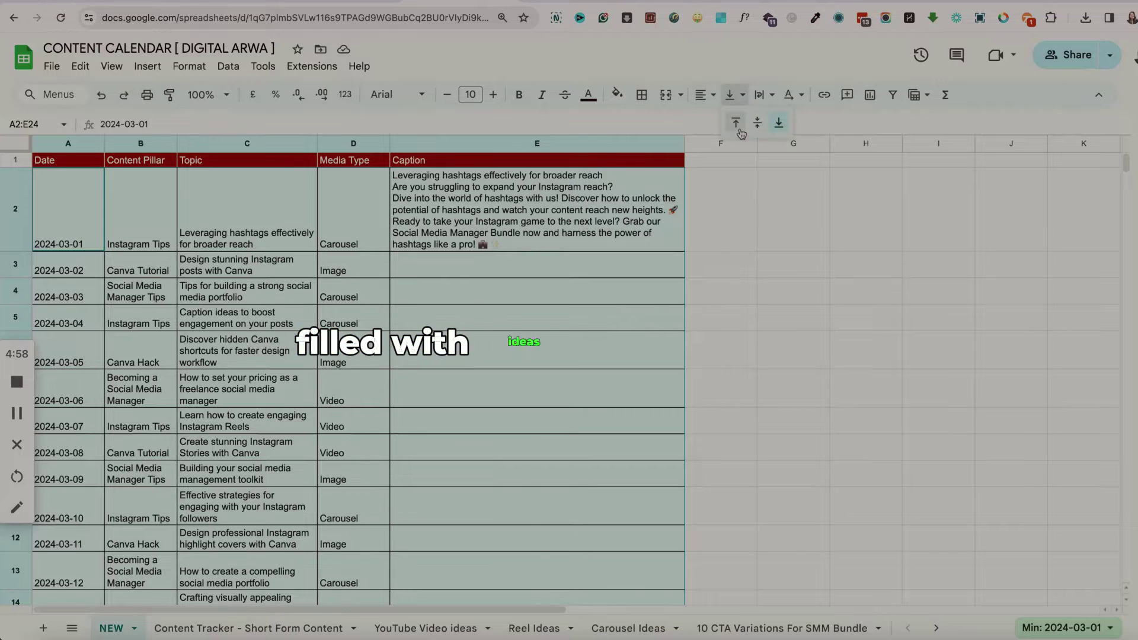
left_click(736, 123)
left_click(735, 95)
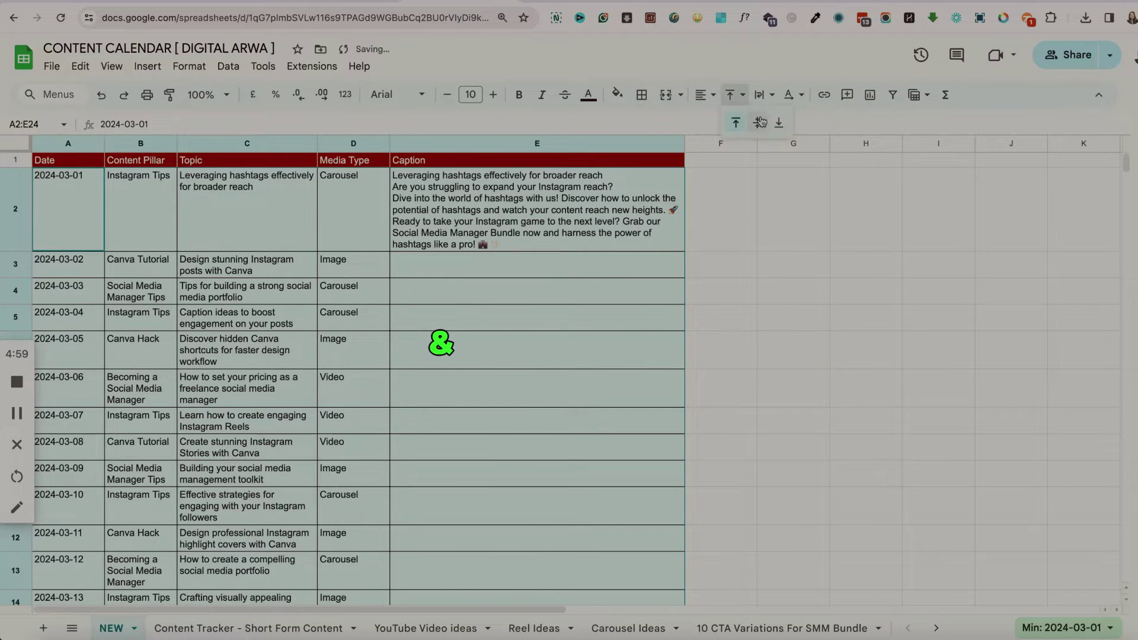
left_click(754, 123)
left_click(729, 95)
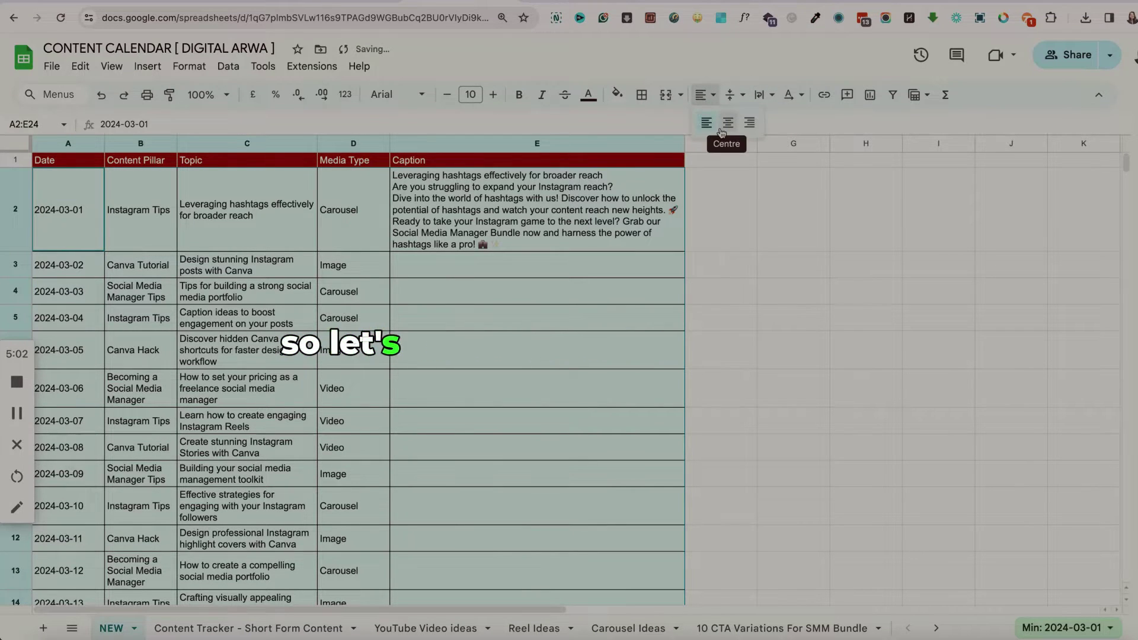
key("Escape")
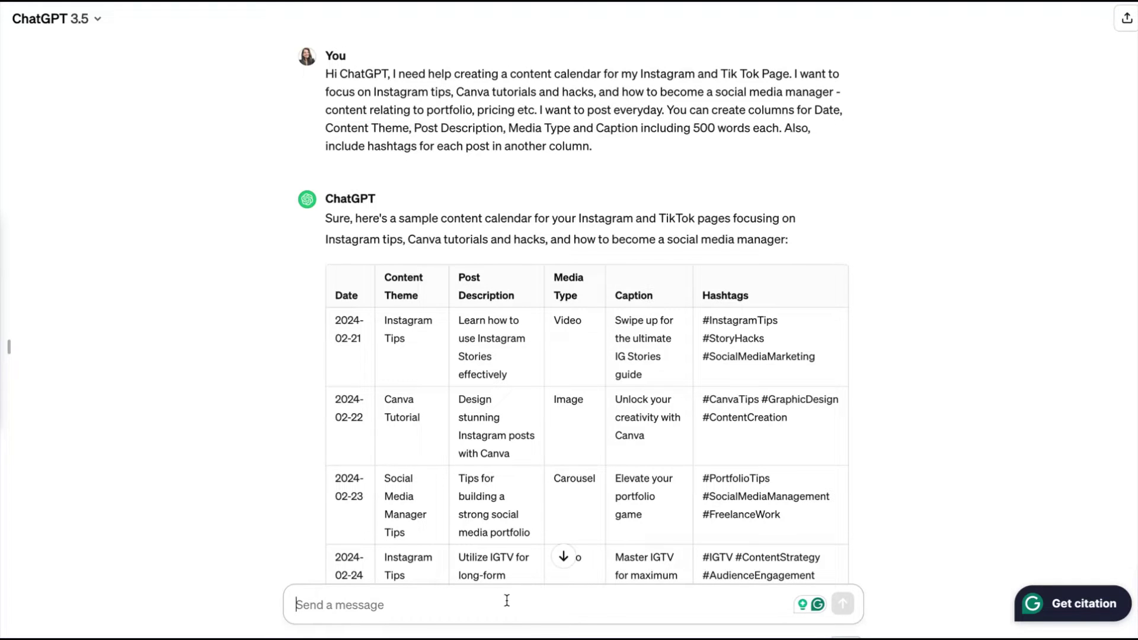
Ask ChatGPT for the full March 2024 calendar with longer captions and IGTV removed.
type("Can you")
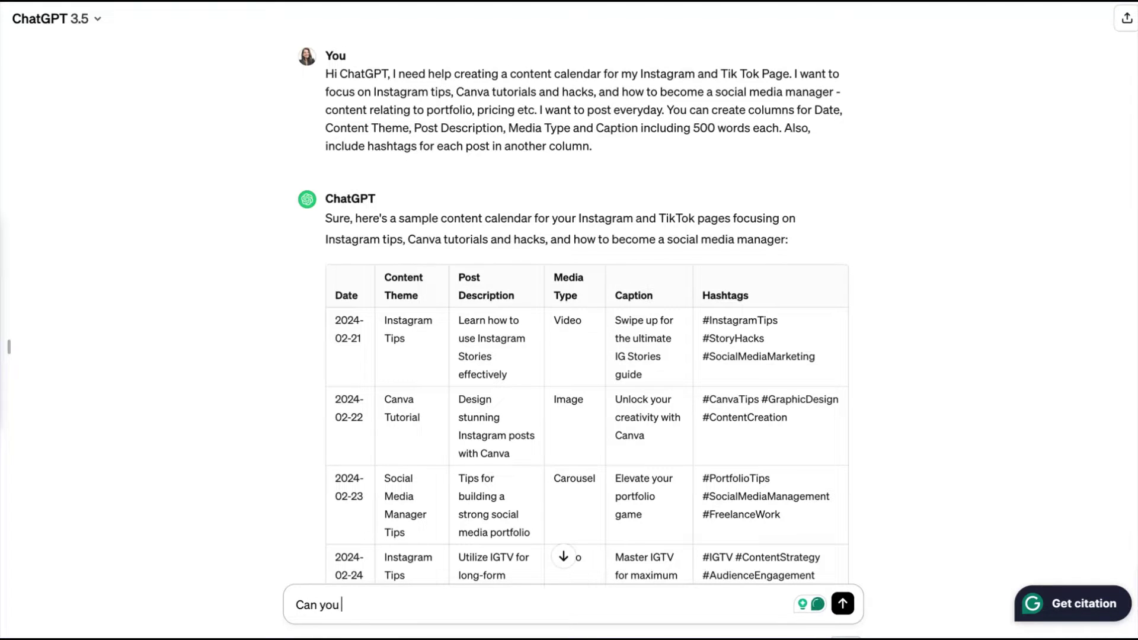
type(" give me a complete Calendar")
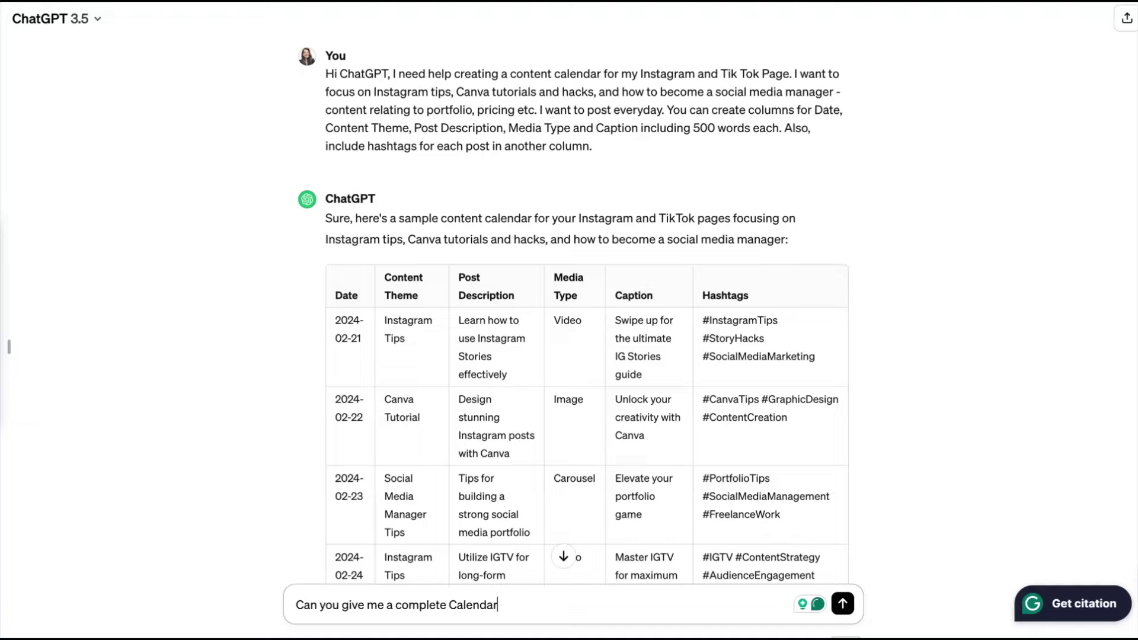
type("March 2024 and also increase th")
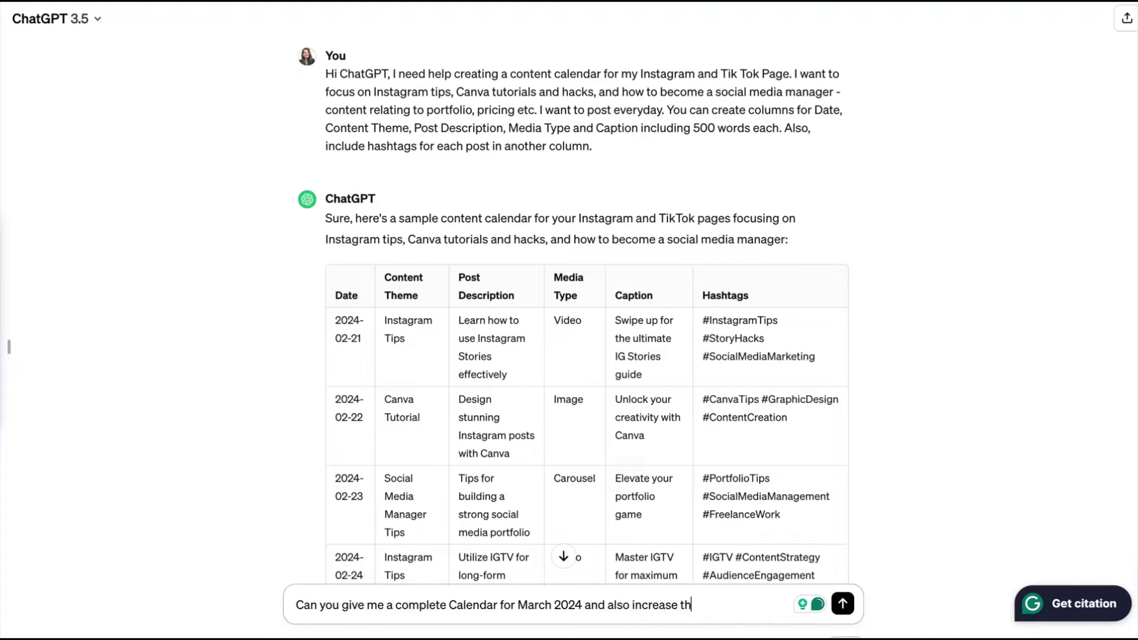
type("e length of the captions")
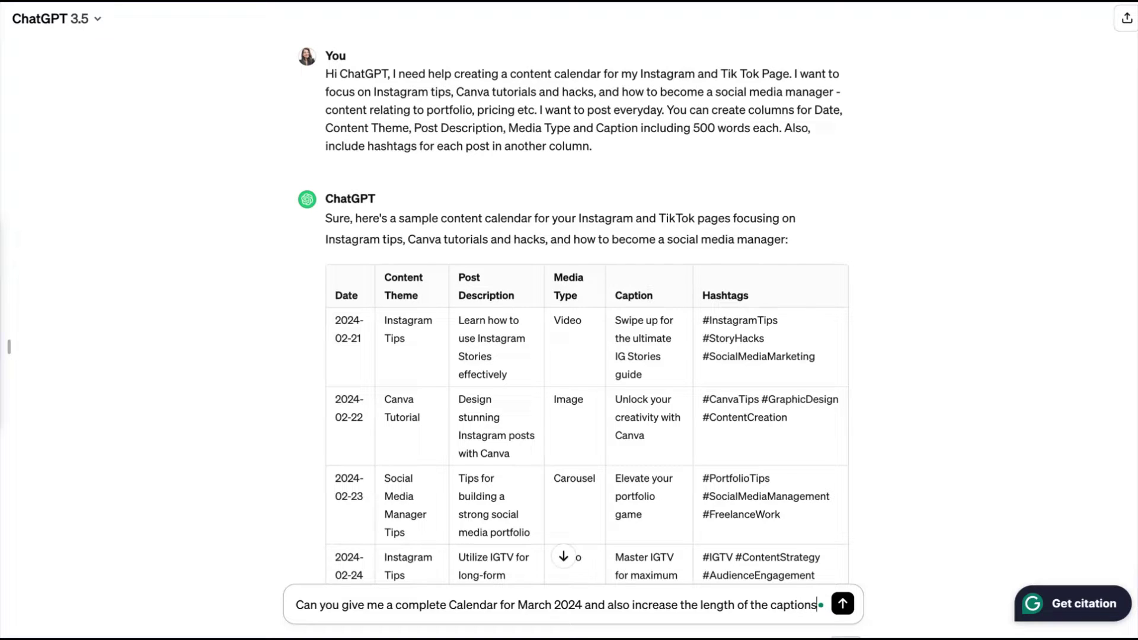
type(". Also remi")
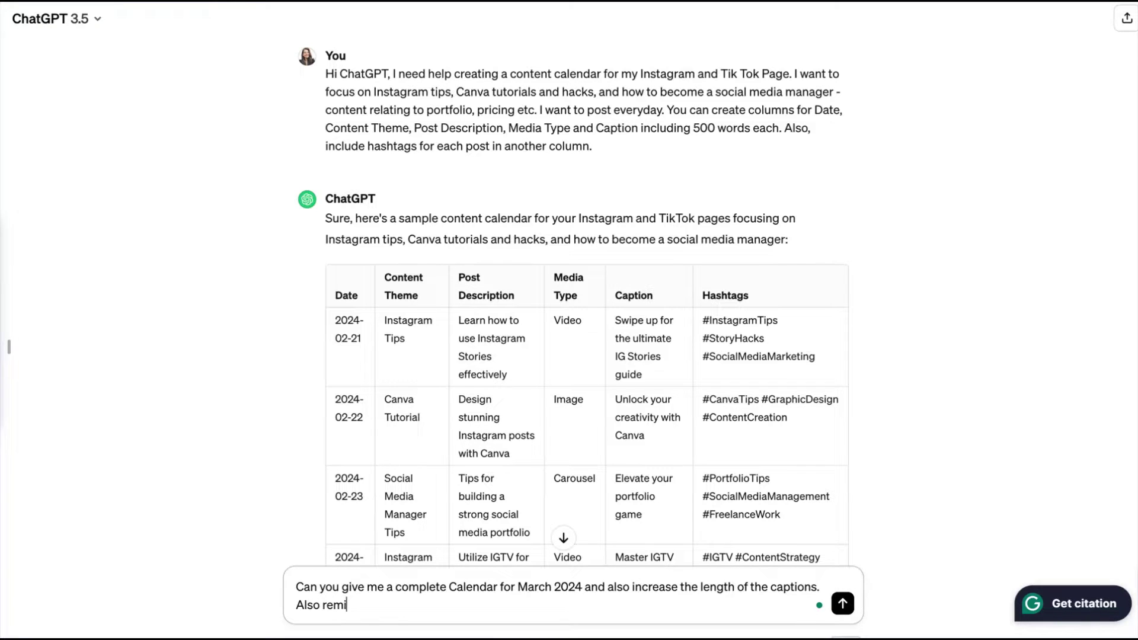
key("BackSpace")
type("ove IGTV since it no longer is")
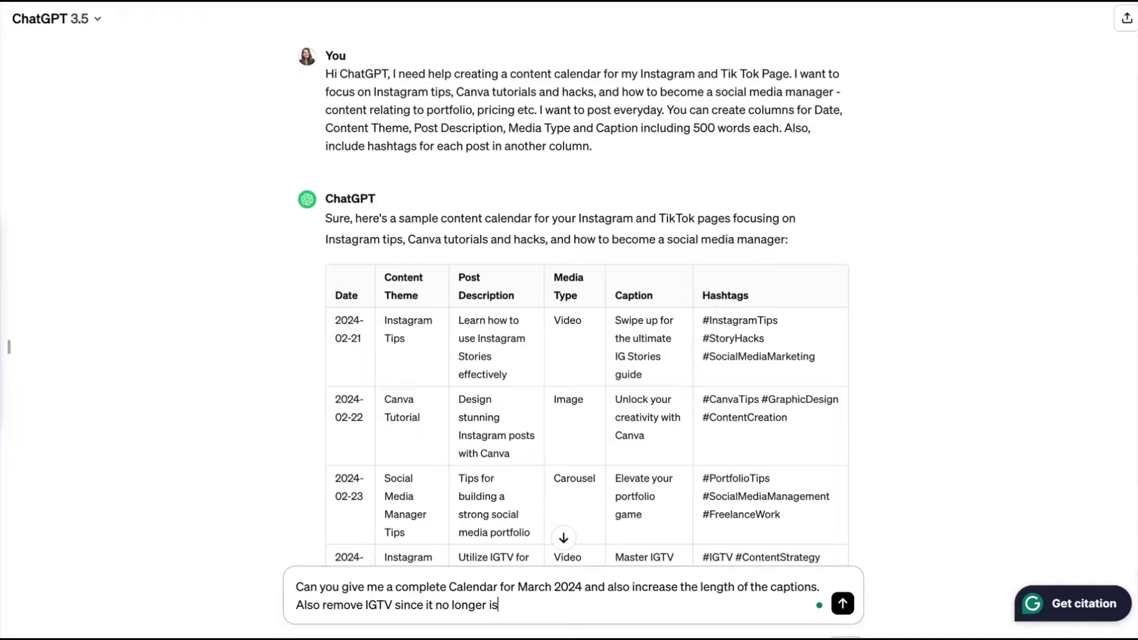
type("available feature")
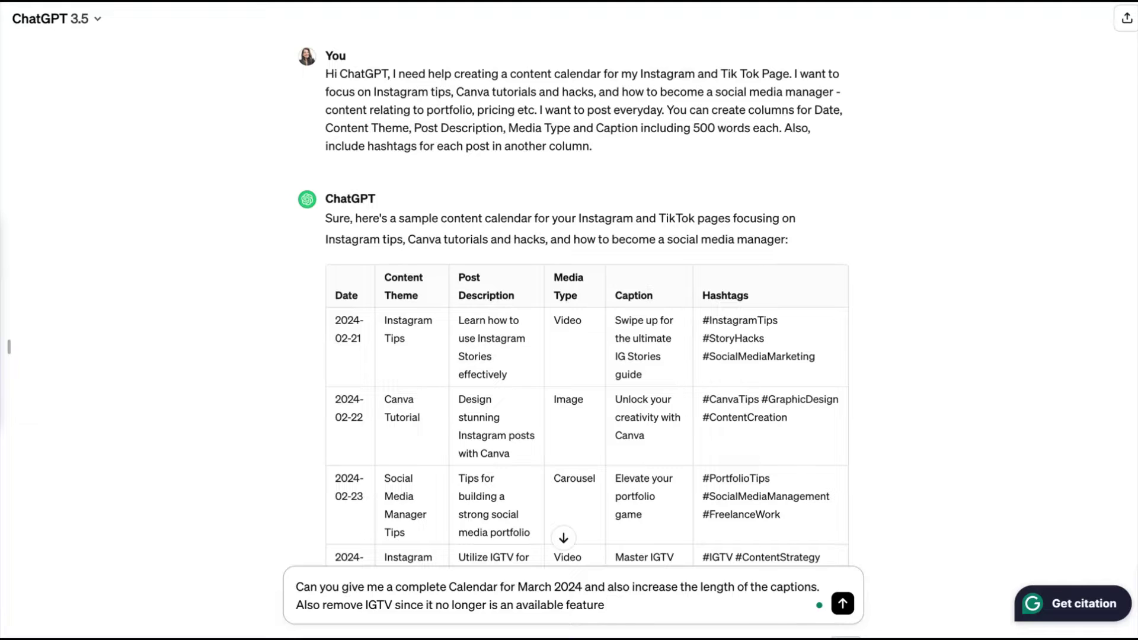
key("Return")
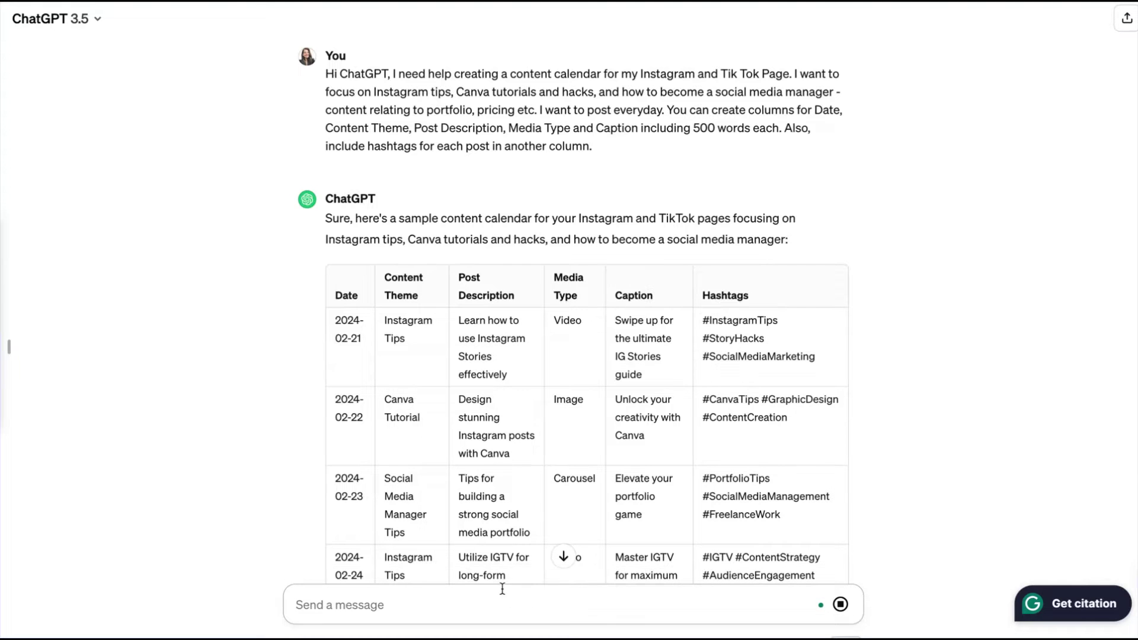
left_click(563, 556)
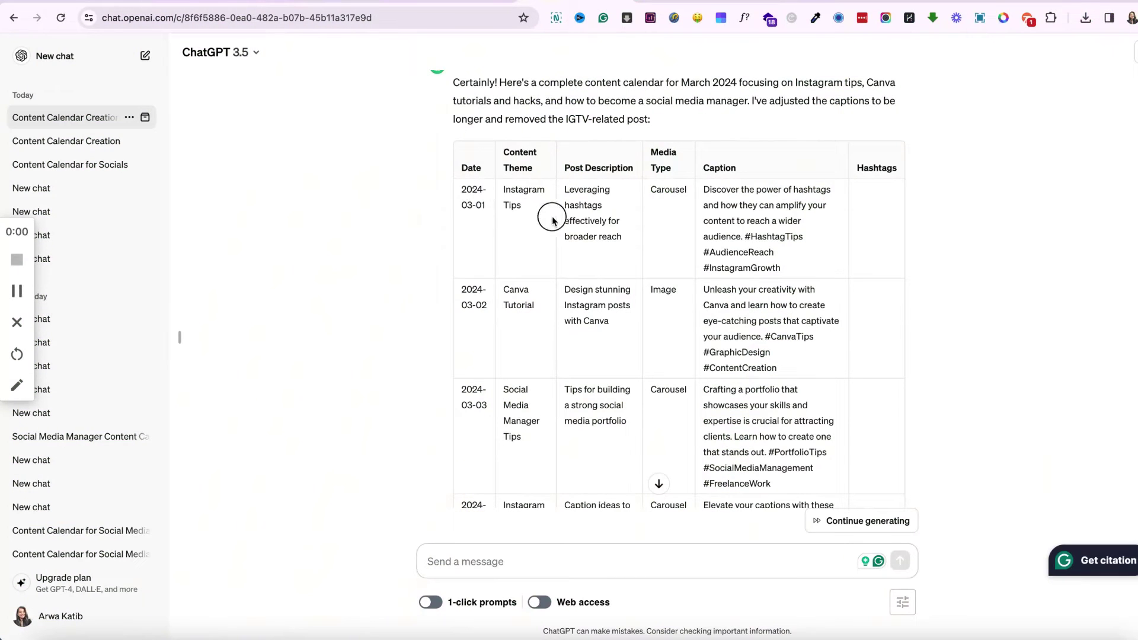
Copy the March 2024 table from ChatGPT's reply and return to the spreadsheet.
left_click_drag(462, 193, 809, 457)
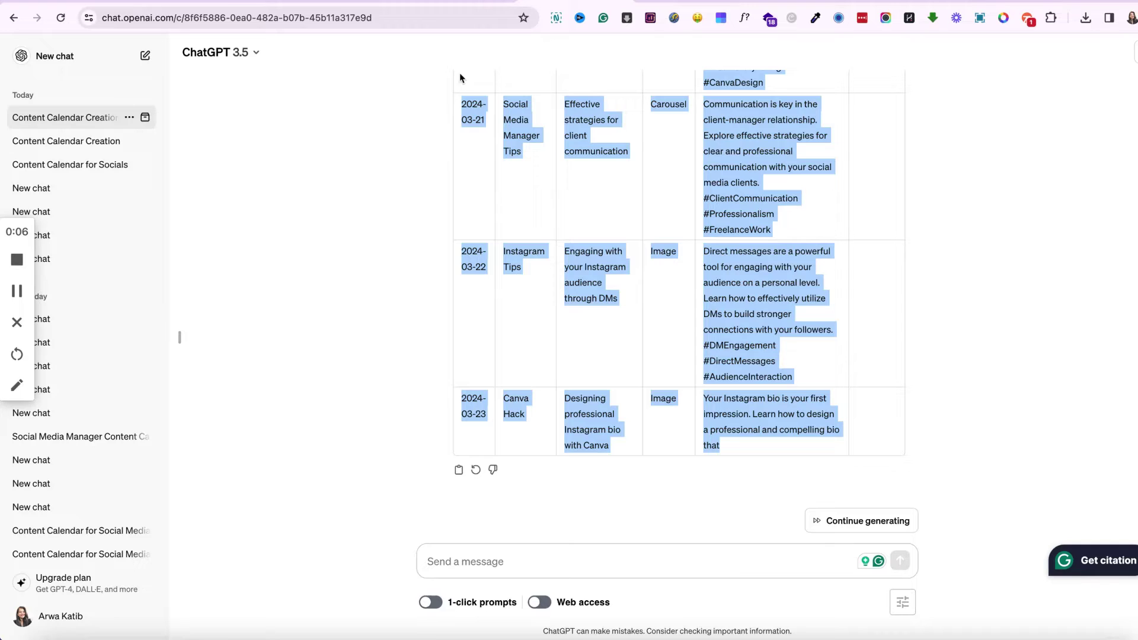
key("ctrl+Tab")
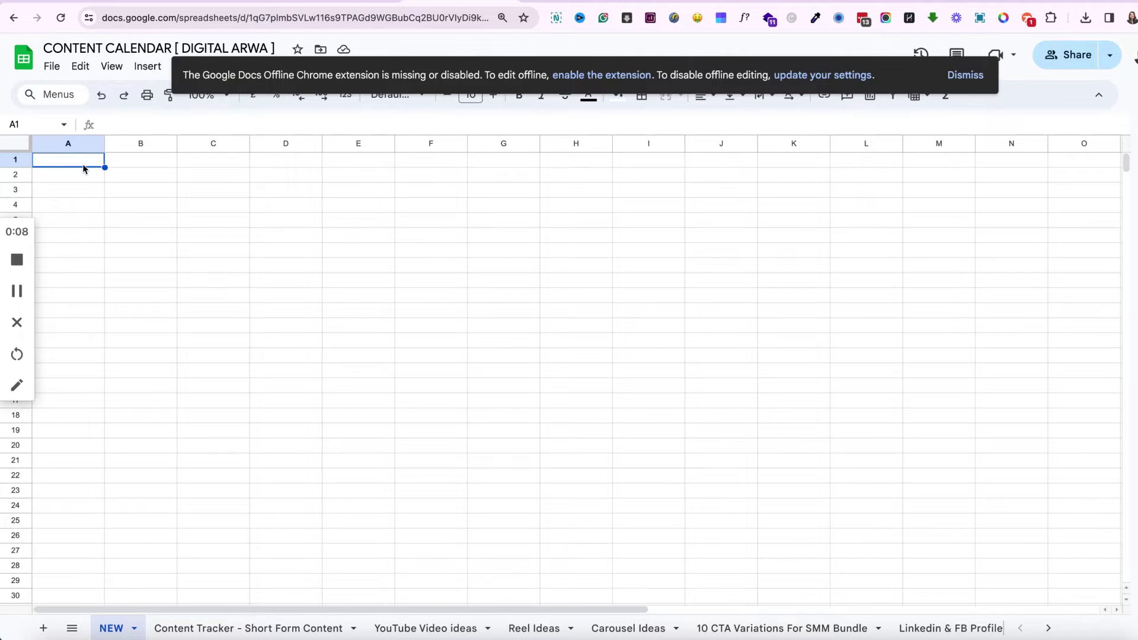
Paste the March calendar into A1 and select the range A1:L23.
key("ctrl+v")
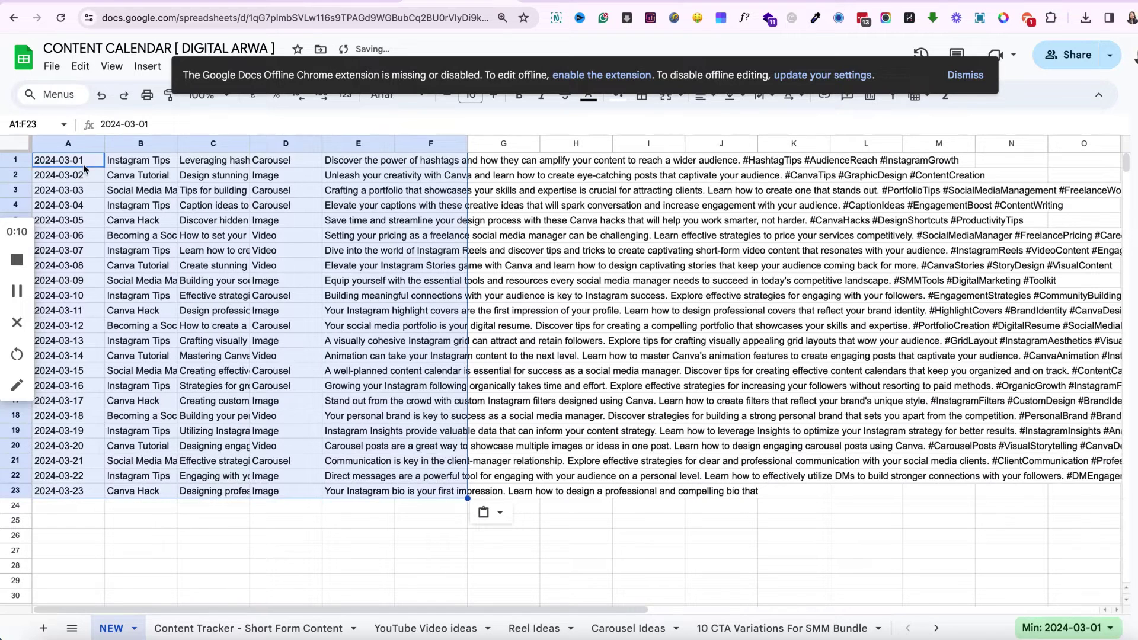
left_click_drag(92, 166, 867, 493)
Dismiss the offline notice and wrap text in the selected calendar cells.
left_click(959, 78)
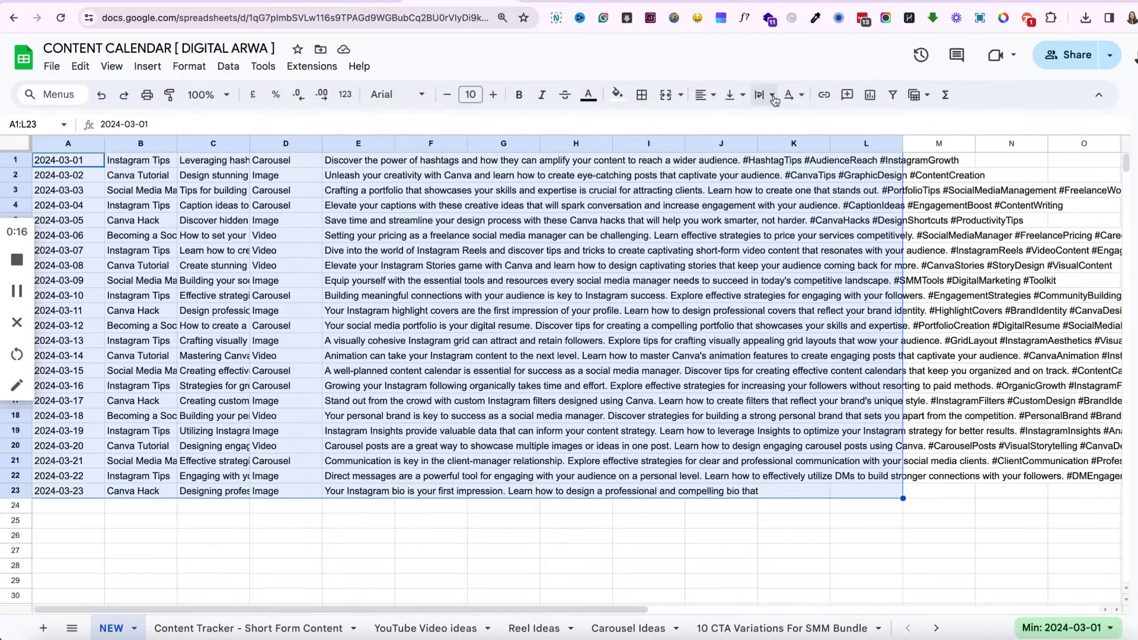
left_click(762, 95)
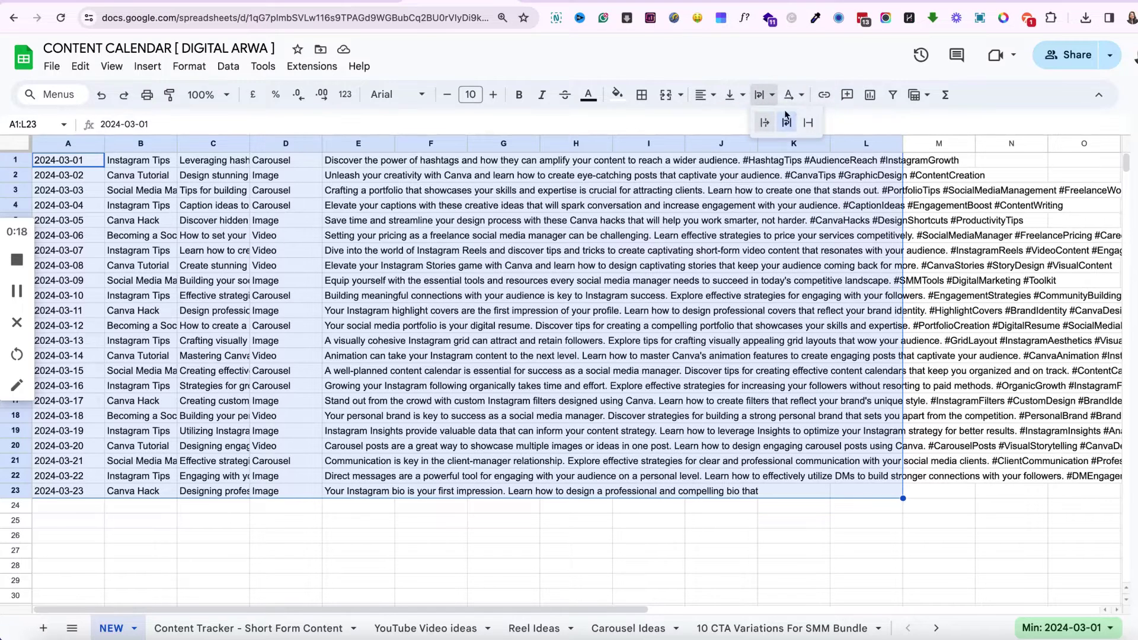
left_click(786, 123)
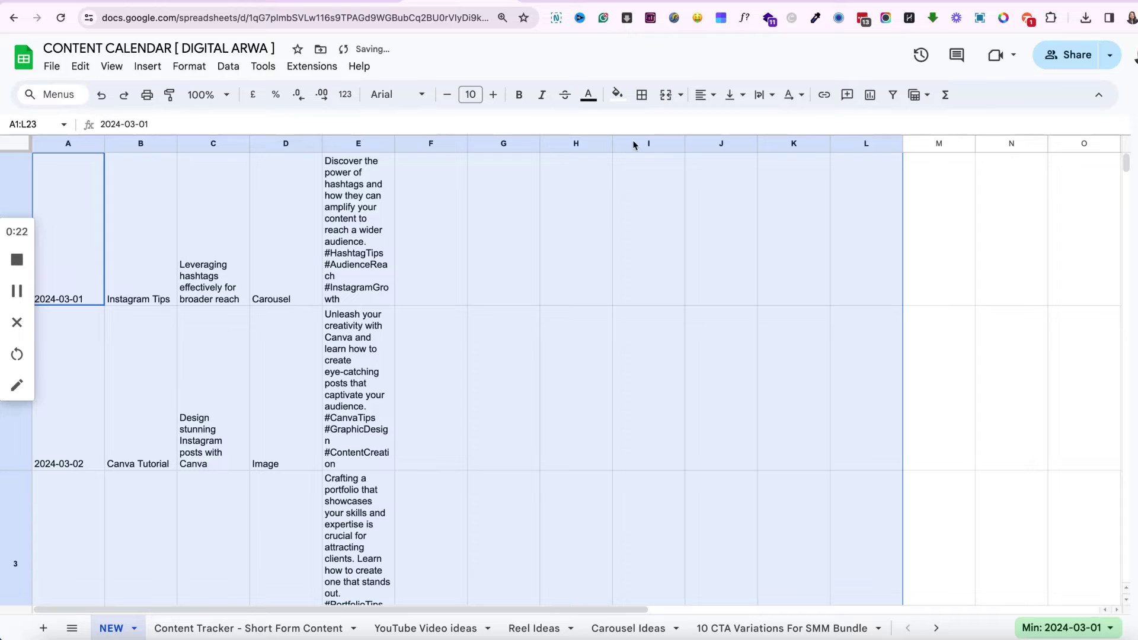
Widen column E for the captions and column C for the topics.
left_click_drag(395, 144, 615, 164)
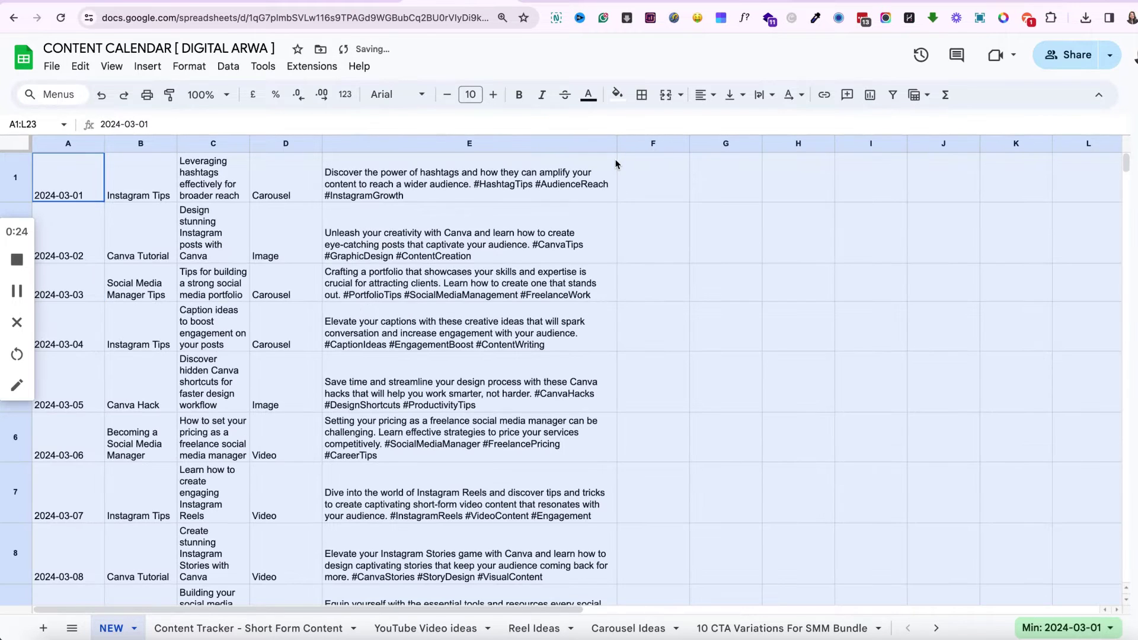
left_click(369, 349)
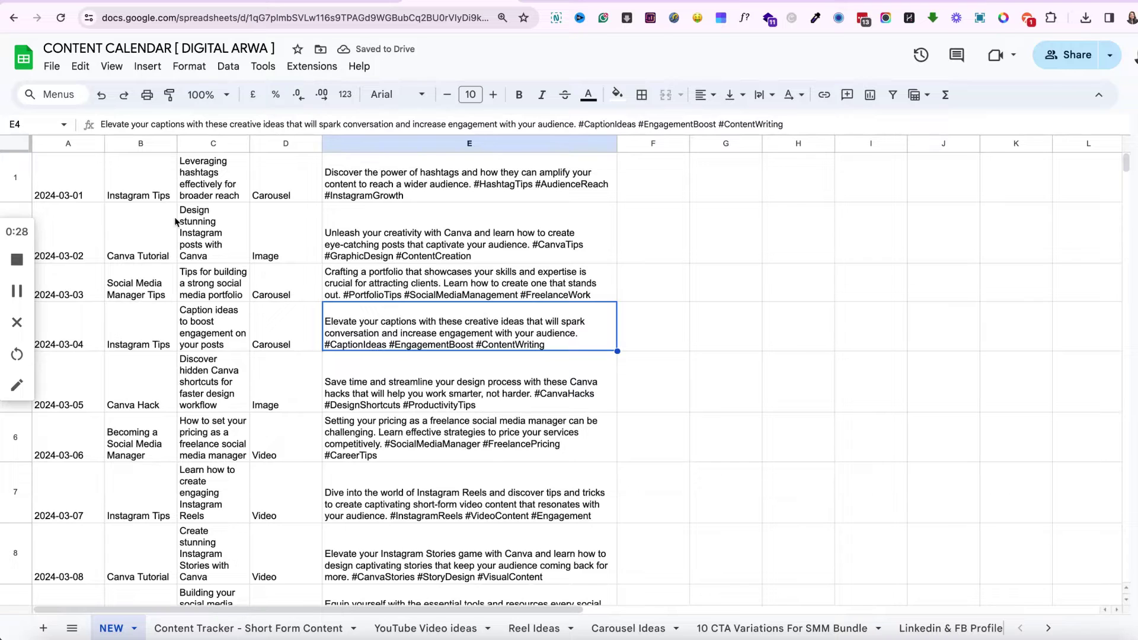
left_click_drag(250, 144, 316, 145)
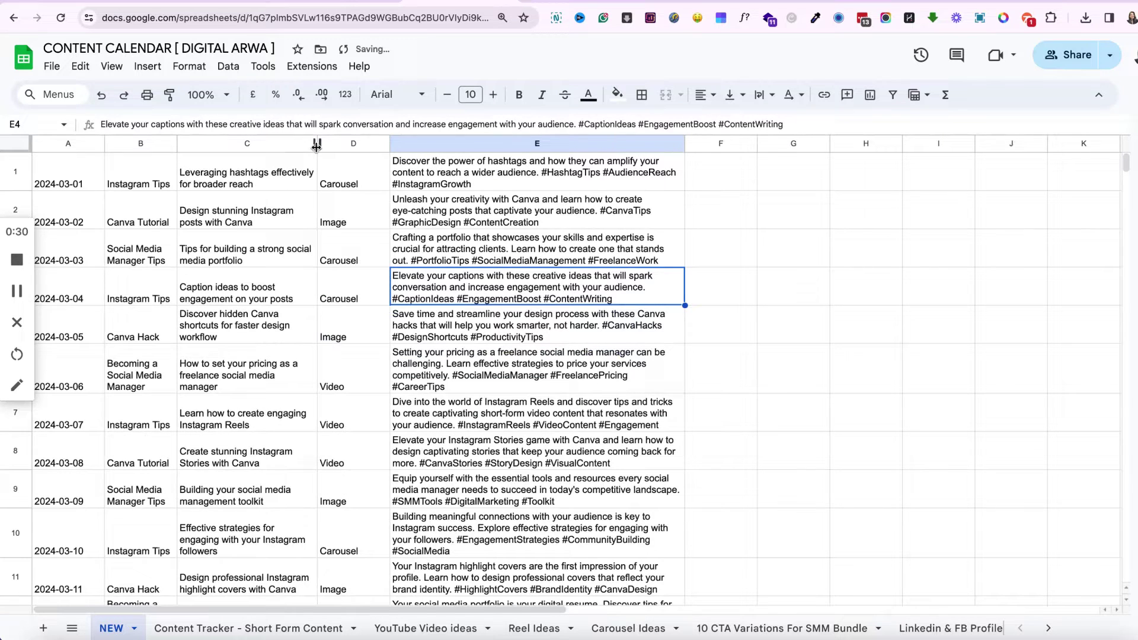
scroll(471, 458, "down", 3)
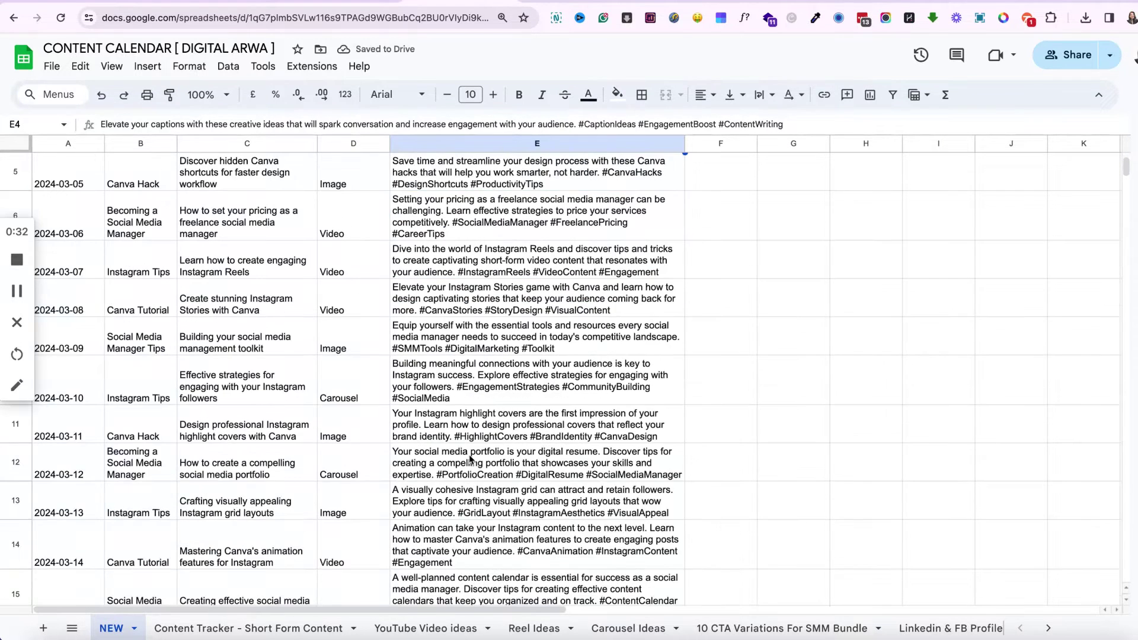
scroll(470, 459, "down", 5)
scroll(471, 458, "down", 4)
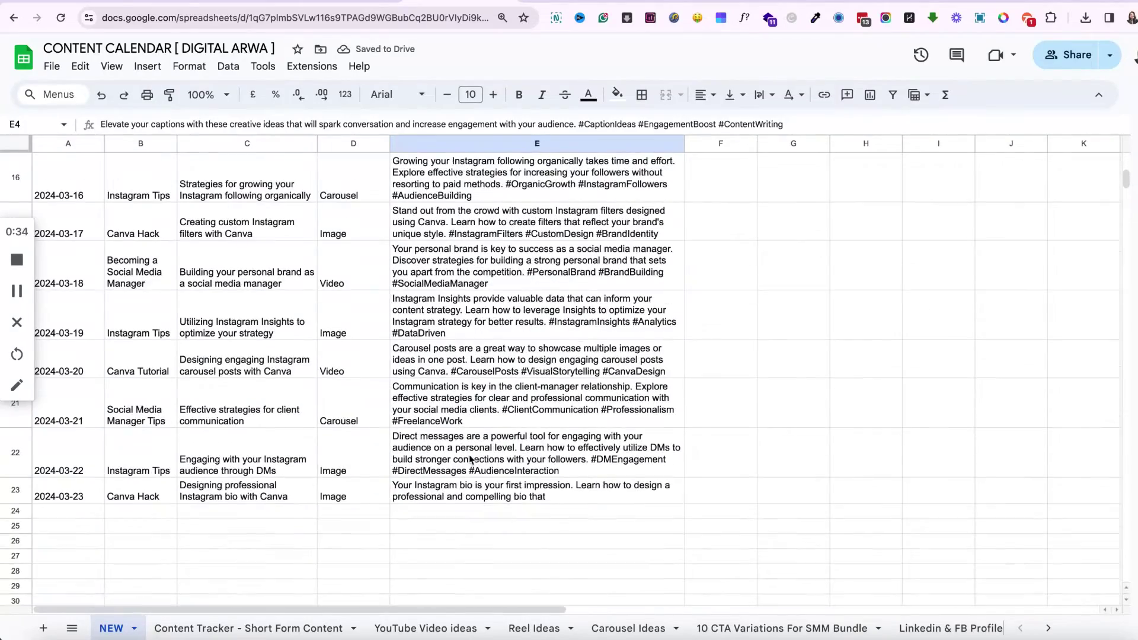
scroll(471, 458, "up", 10)
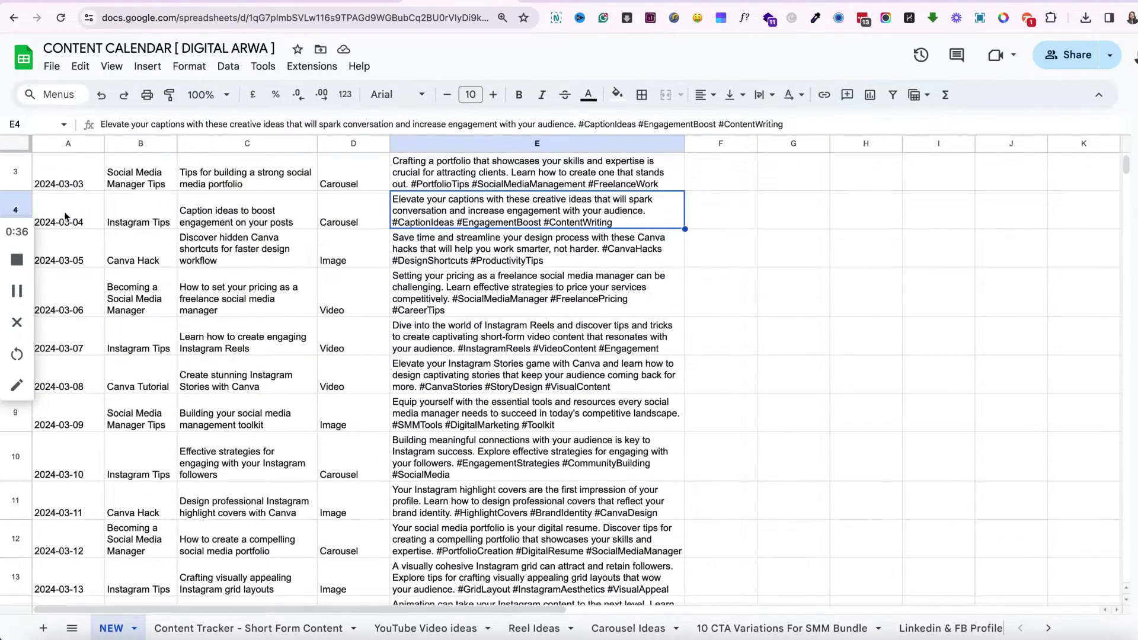
Insert a blank row above row 3 and enter 'Date' in A3.
left_click(22, 171)
right_click(23, 173)
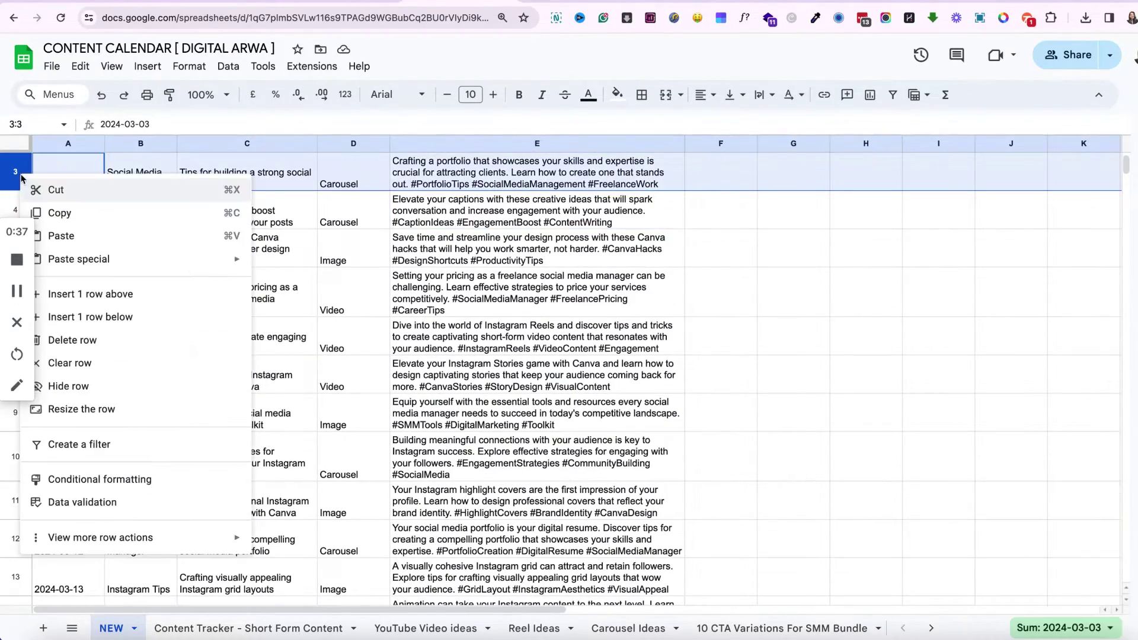
left_click(136, 295)
double_click(75, 161)
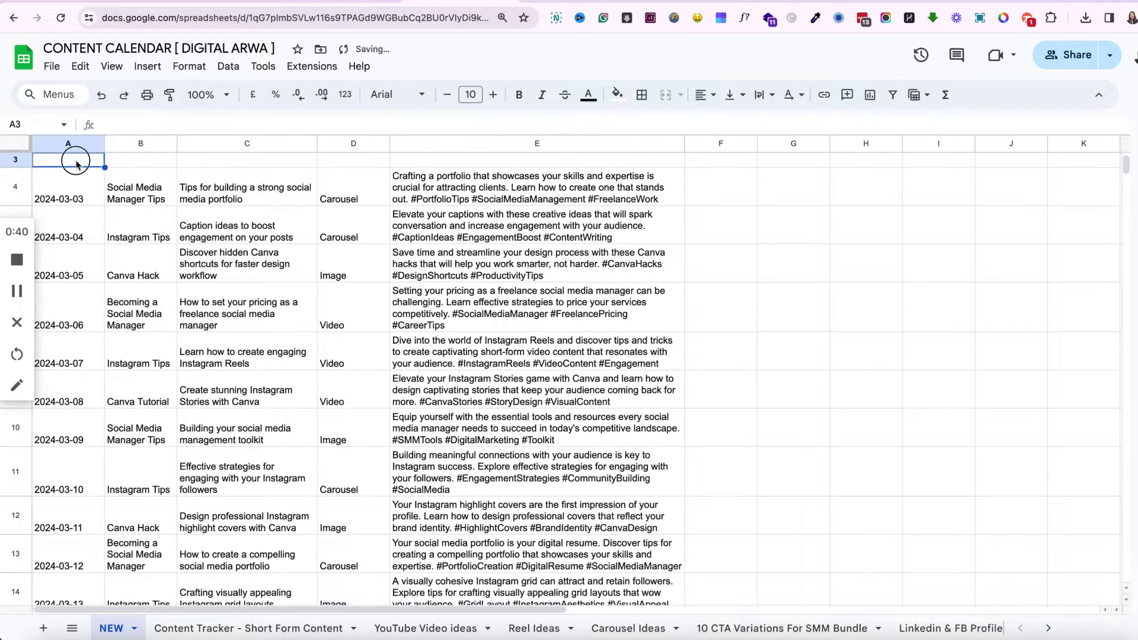
type("Date")
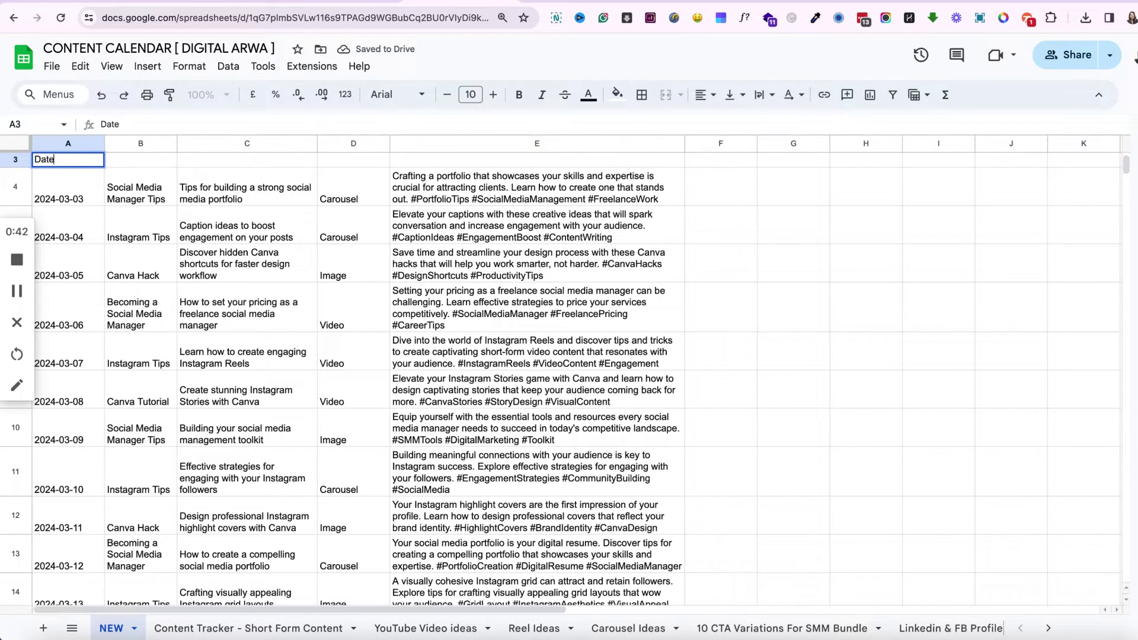
Enter 'Content Pillar' as the header in B3.
double_click(119, 161)
type("To")
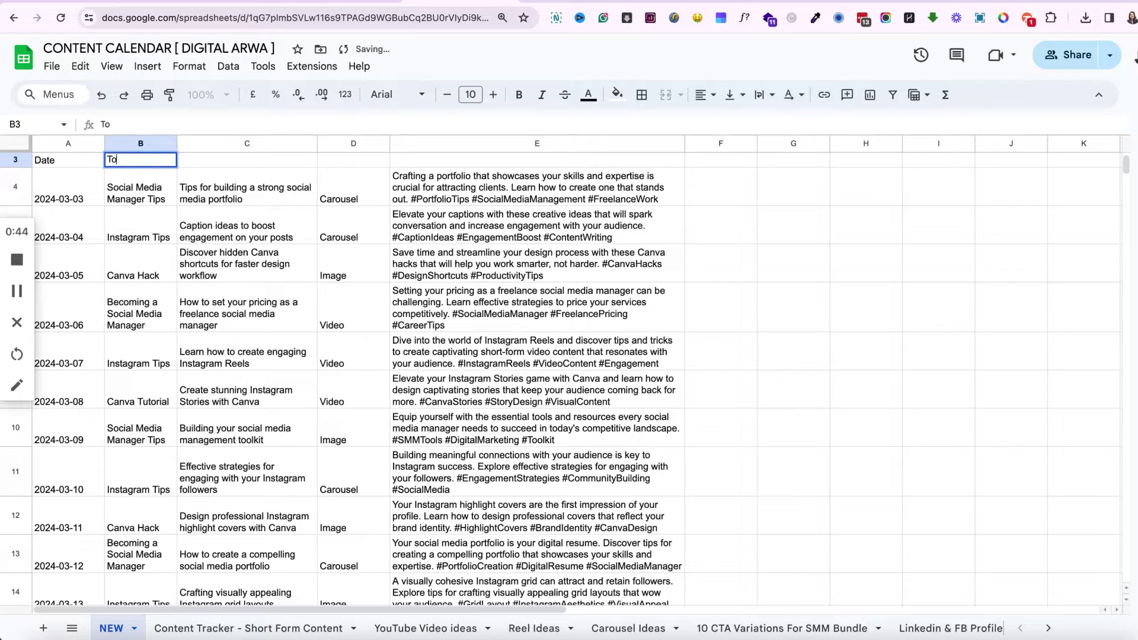
type("pic")
left_click(228, 174)
double_click(230, 163)
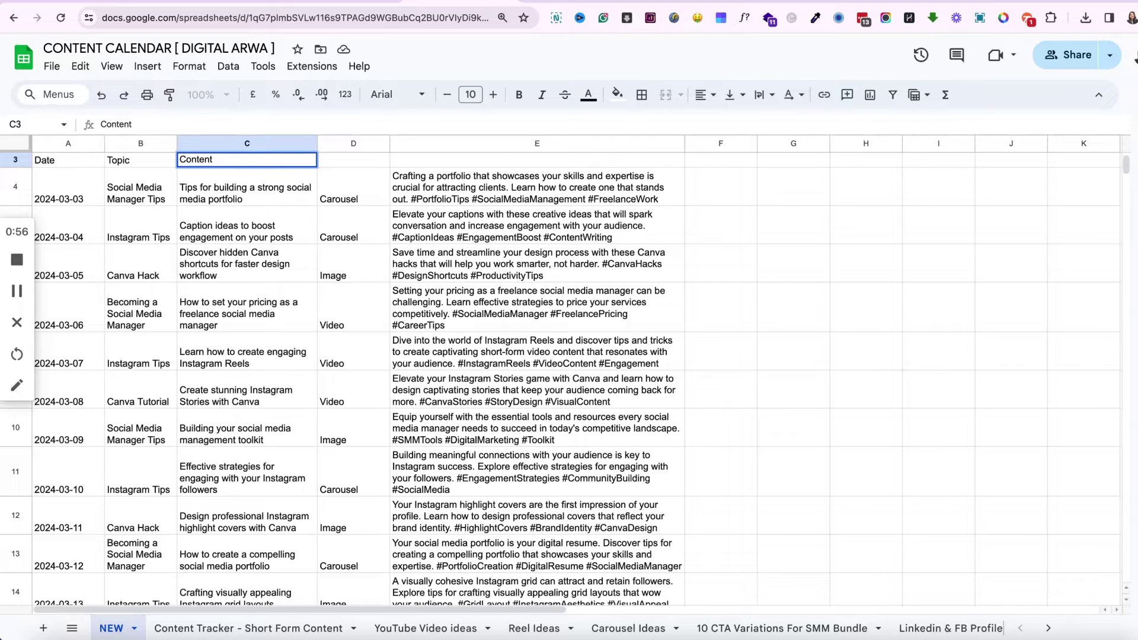
double_click(131, 160)
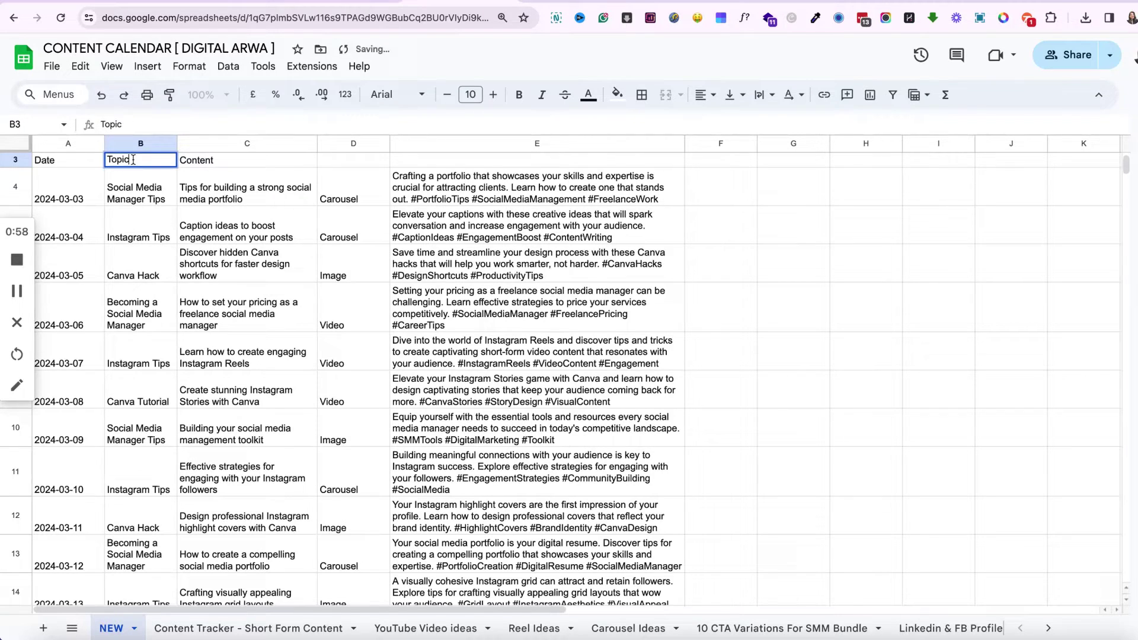
left_click_drag(132, 160, 81, 160)
type("Conte")
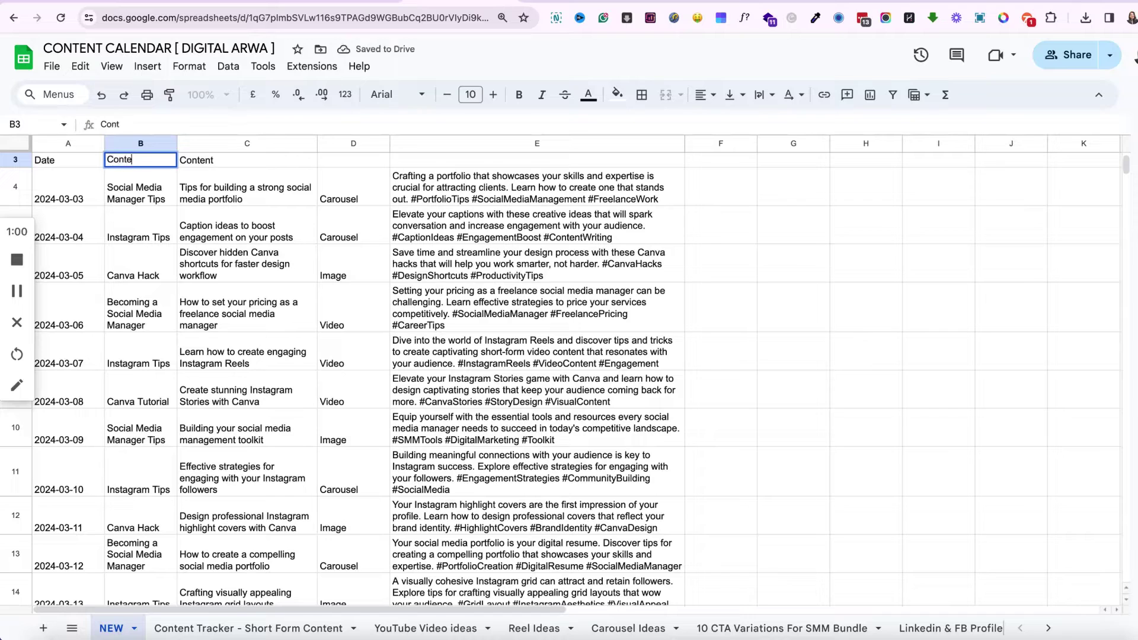
type("nt Pillar")
key("Return")
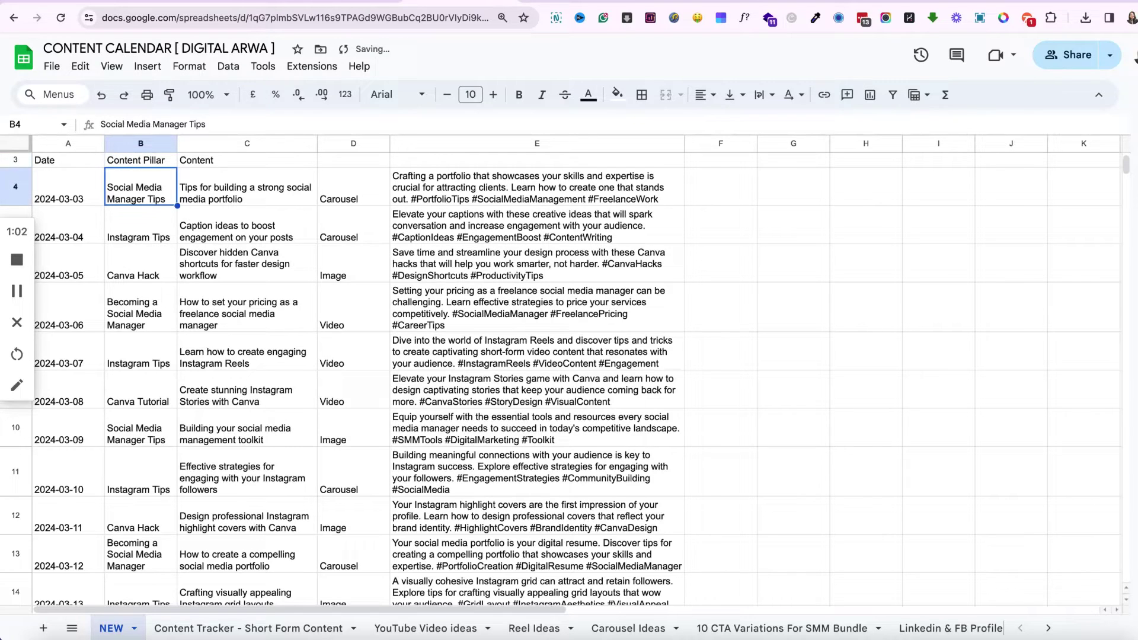
Enter the headers Topic, Media Type and Caption in C3, D3 and E3.
left_click(204, 160)
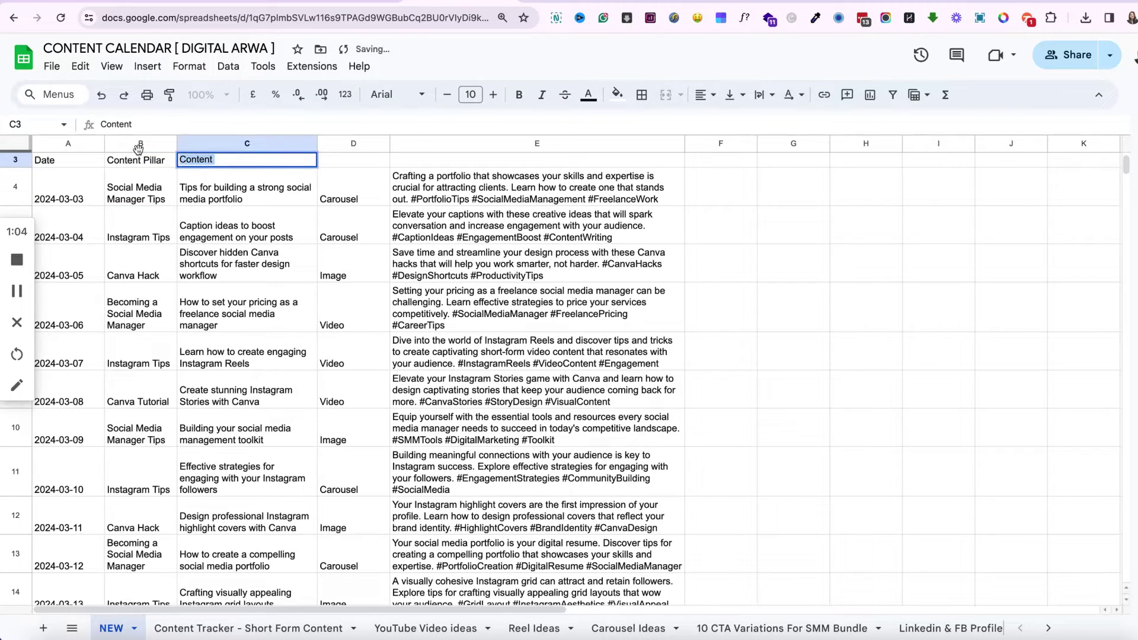
type("Topic")
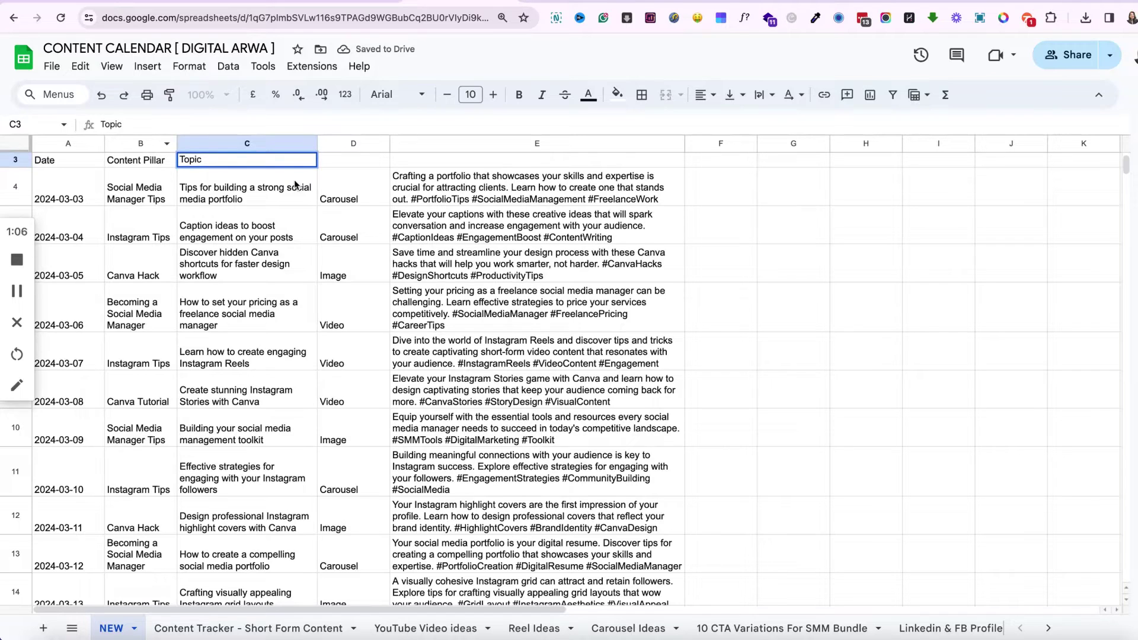
double_click(345, 159)
type("Medi")
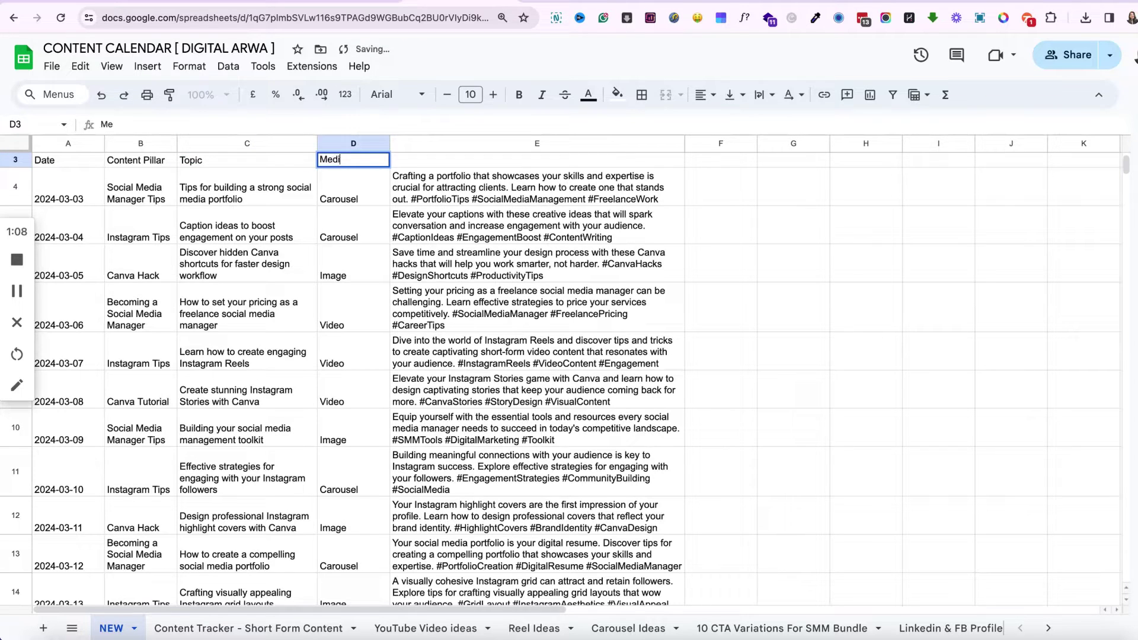
type("a Type")
key("Return")
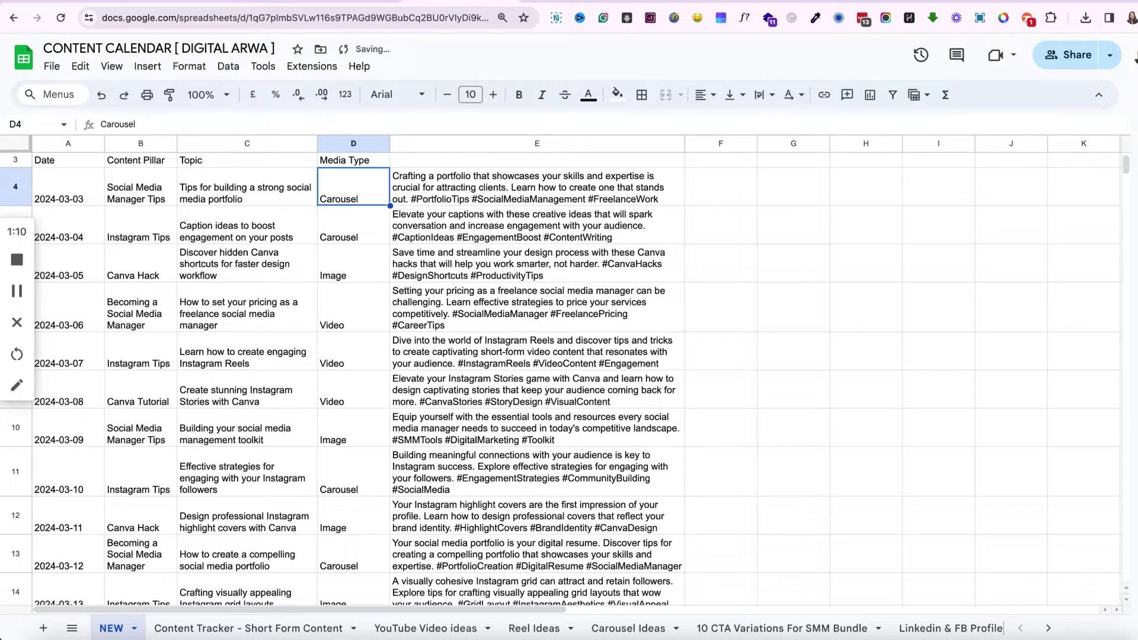
double_click(478, 165)
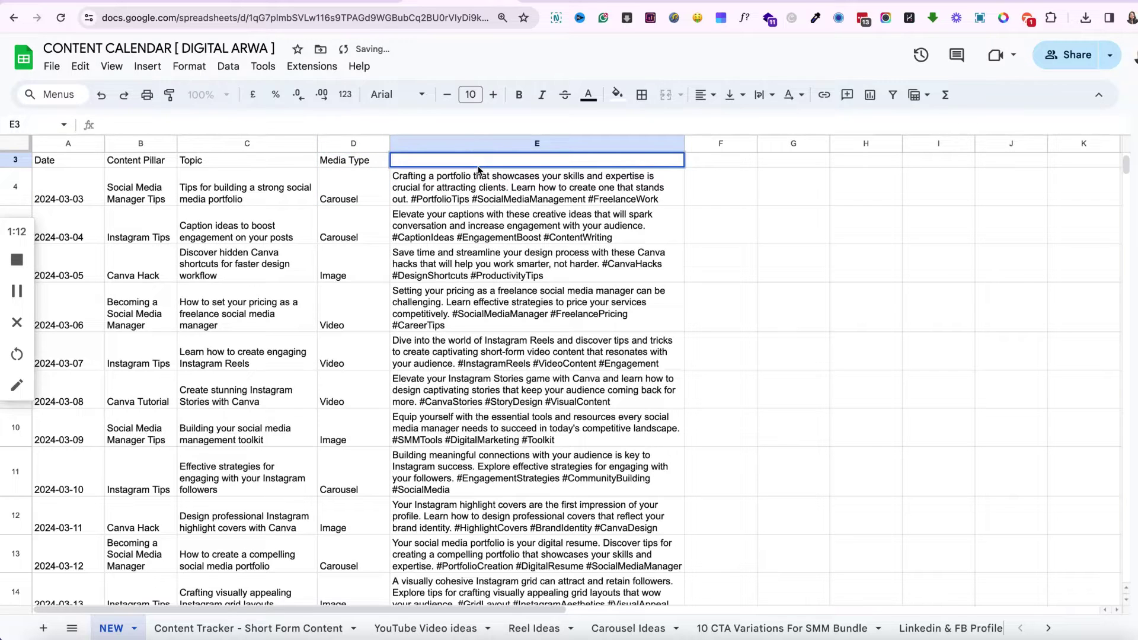
type("Caption")
key("Return")
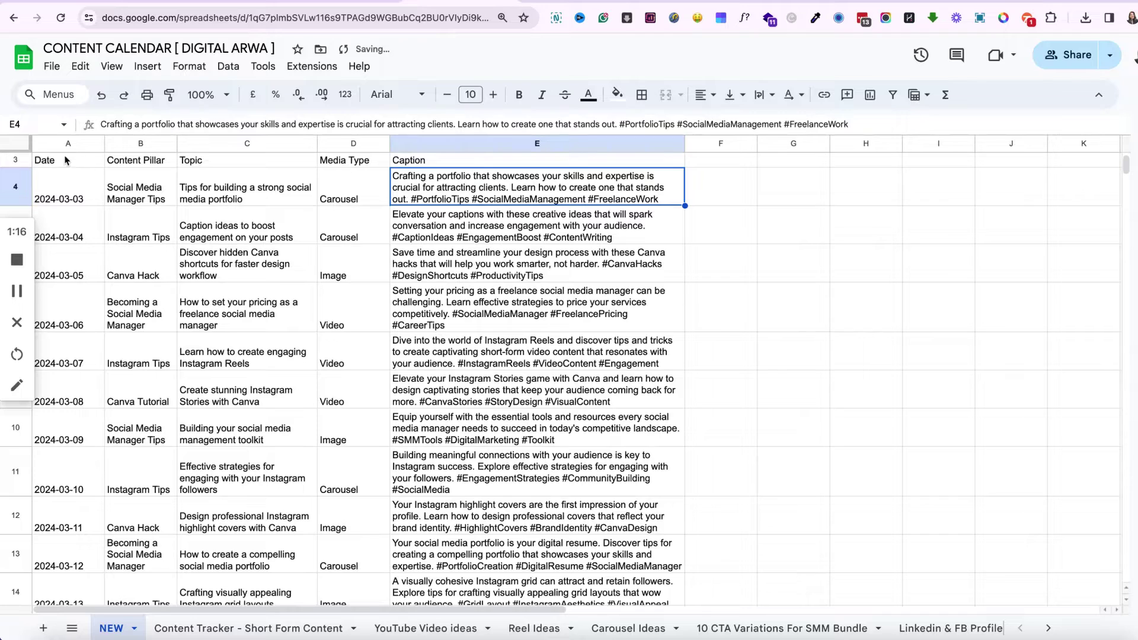
Give the header cells A3:E3 a dark red fill and white text.
left_click_drag(66, 160, 440, 159)
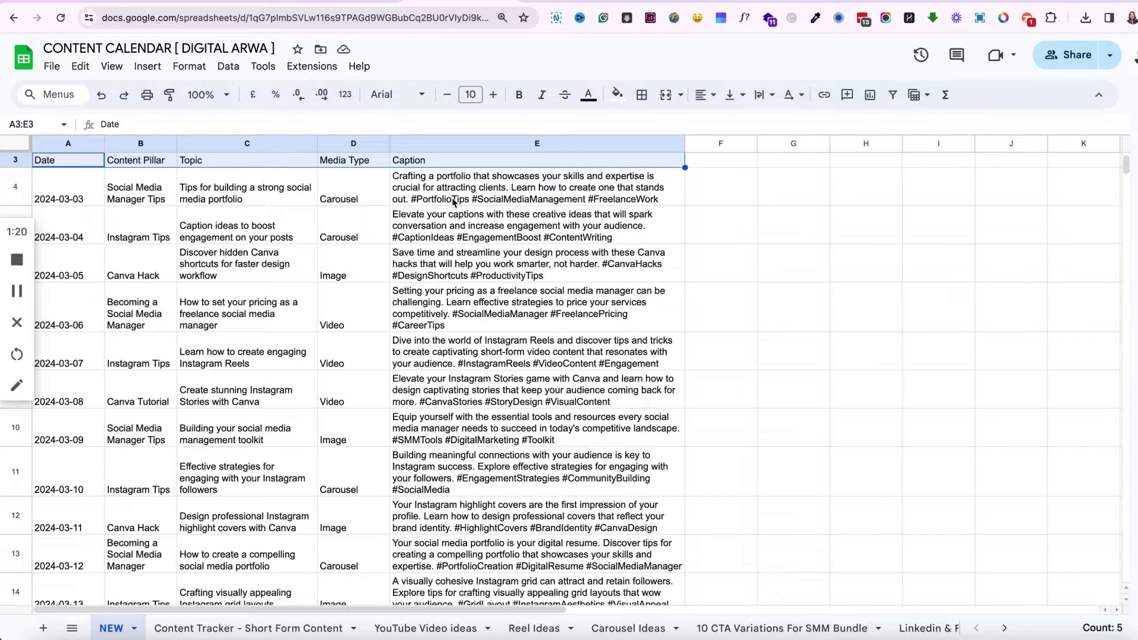
left_click(617, 94)
left_click(622, 161)
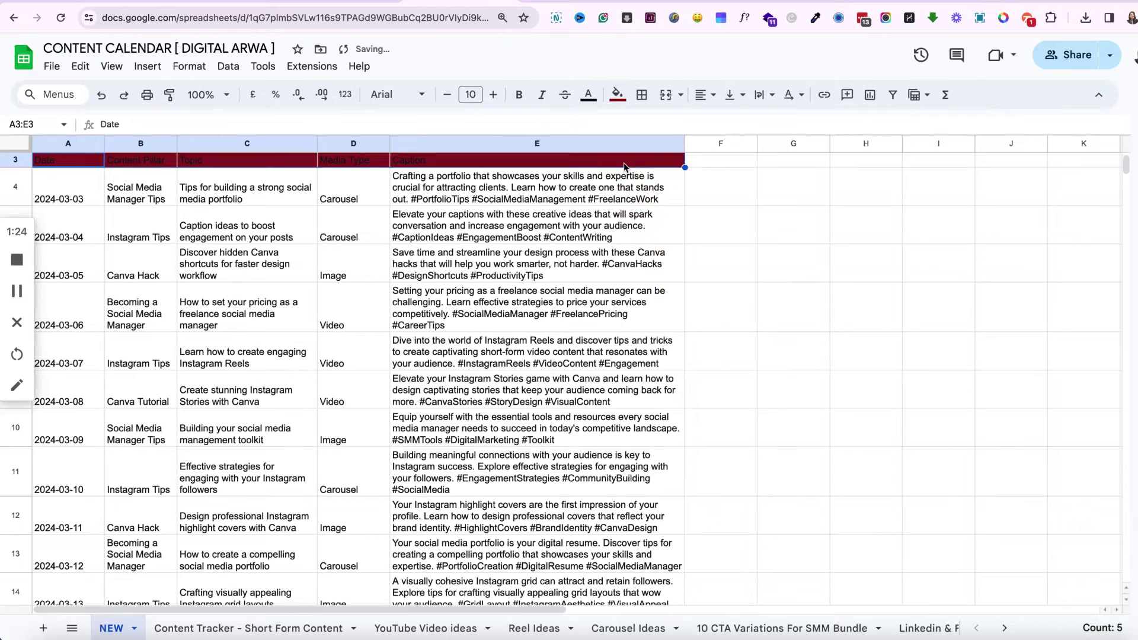
left_click(597, 97)
left_click(731, 148)
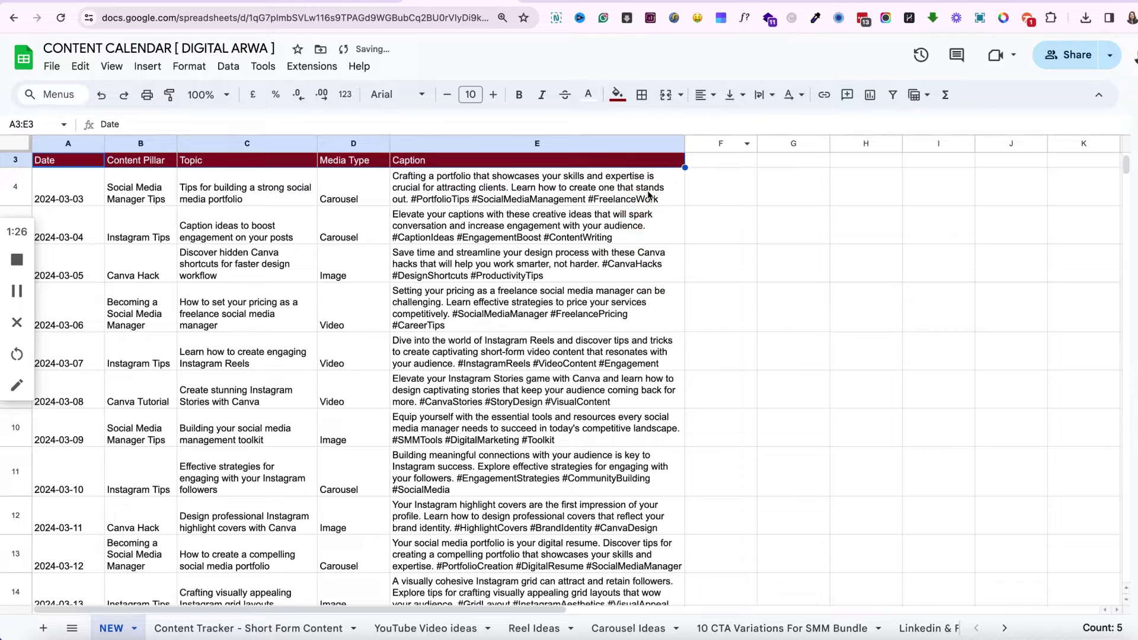
Apply All borders to the calendar data A4:E24.
left_click_drag(82, 193, 588, 541)
left_click(641, 95)
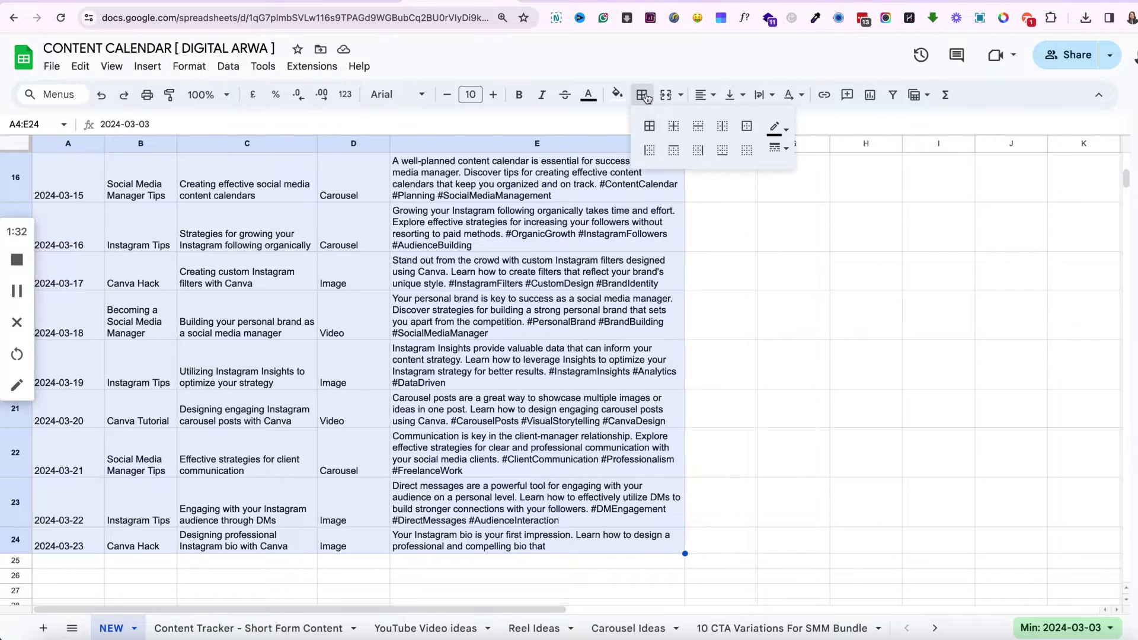
left_click(649, 126)
scroll(524, 269, "up", 10)
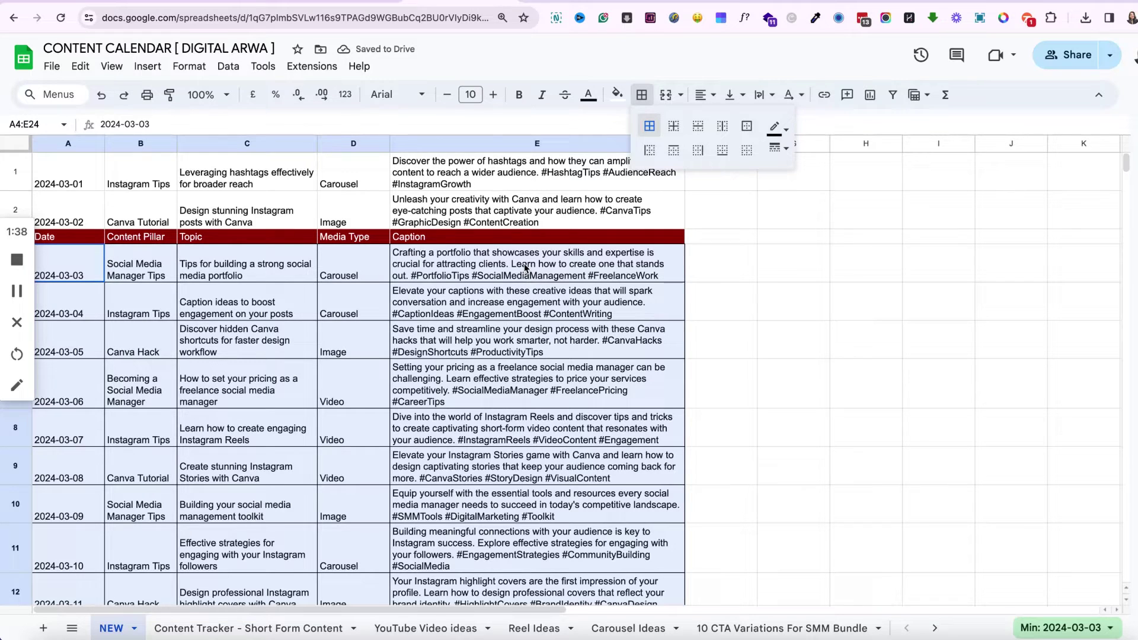
left_click(384, 258)
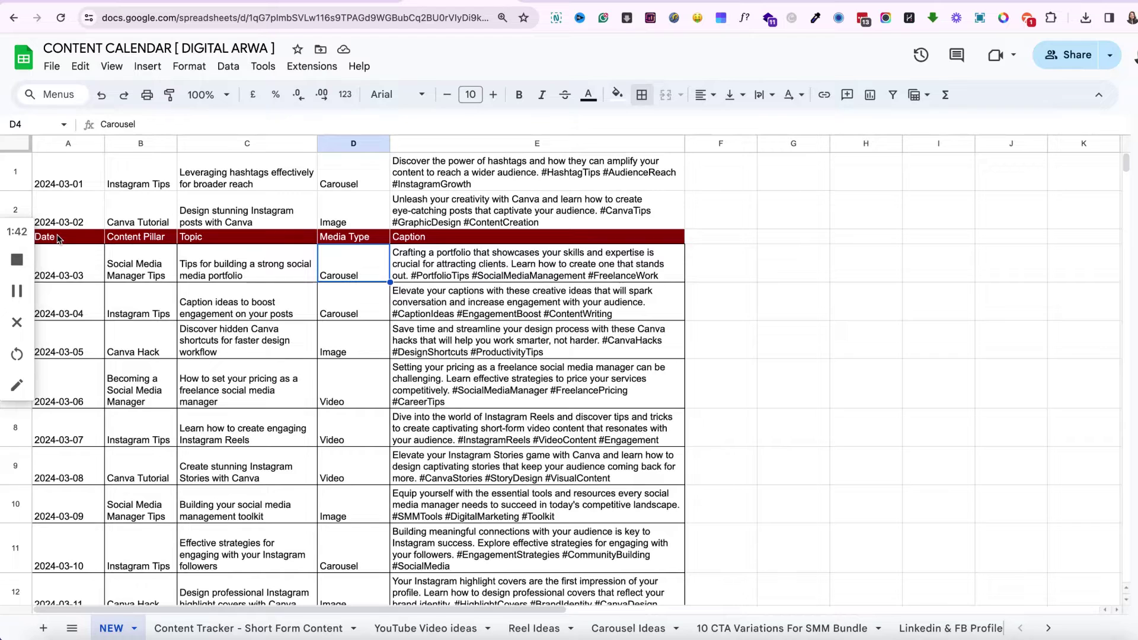
Copy the header row and insert a blank row at the top of the sheet.
left_click_drag(58, 238, 464, 243)
key("super+c")
left_click(18, 173)
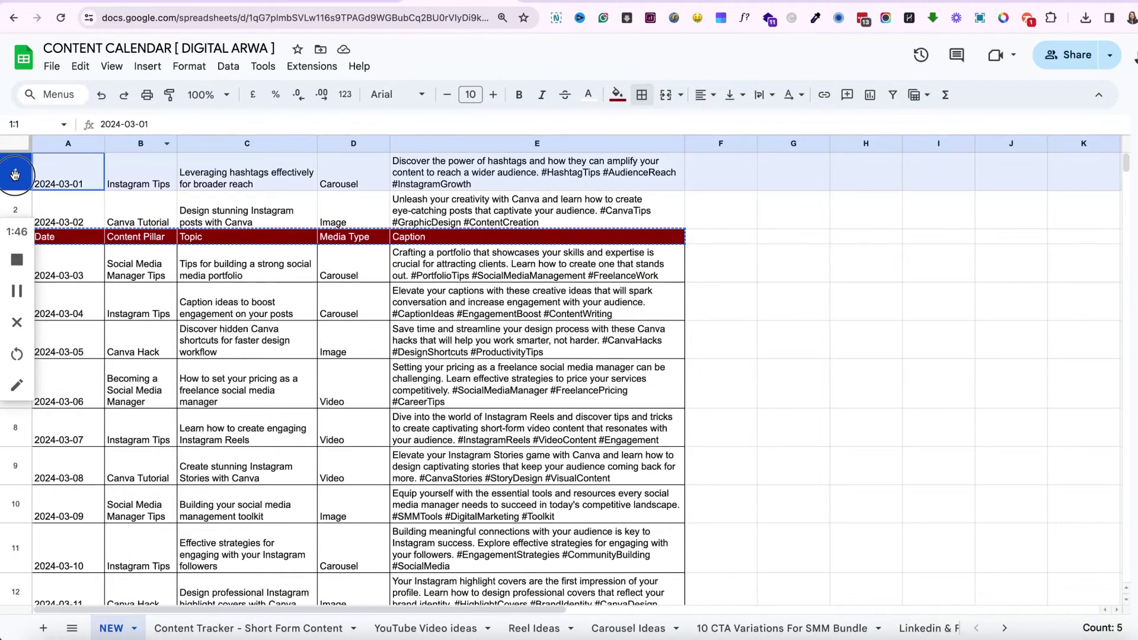
right_click(18, 173)
left_click(102, 296)
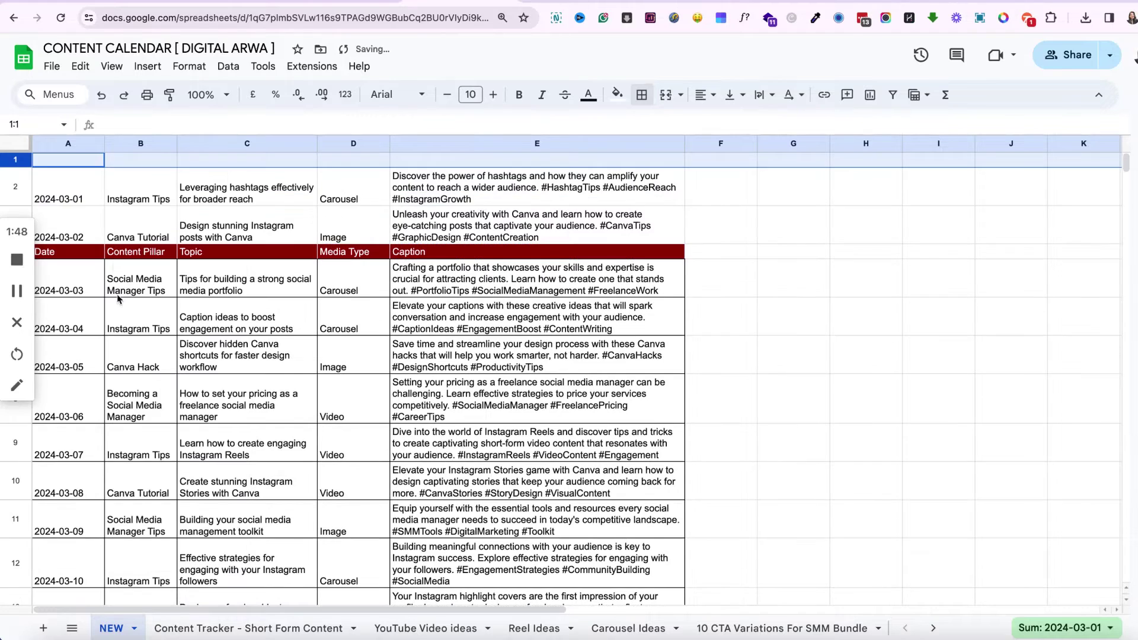
key("super+v")
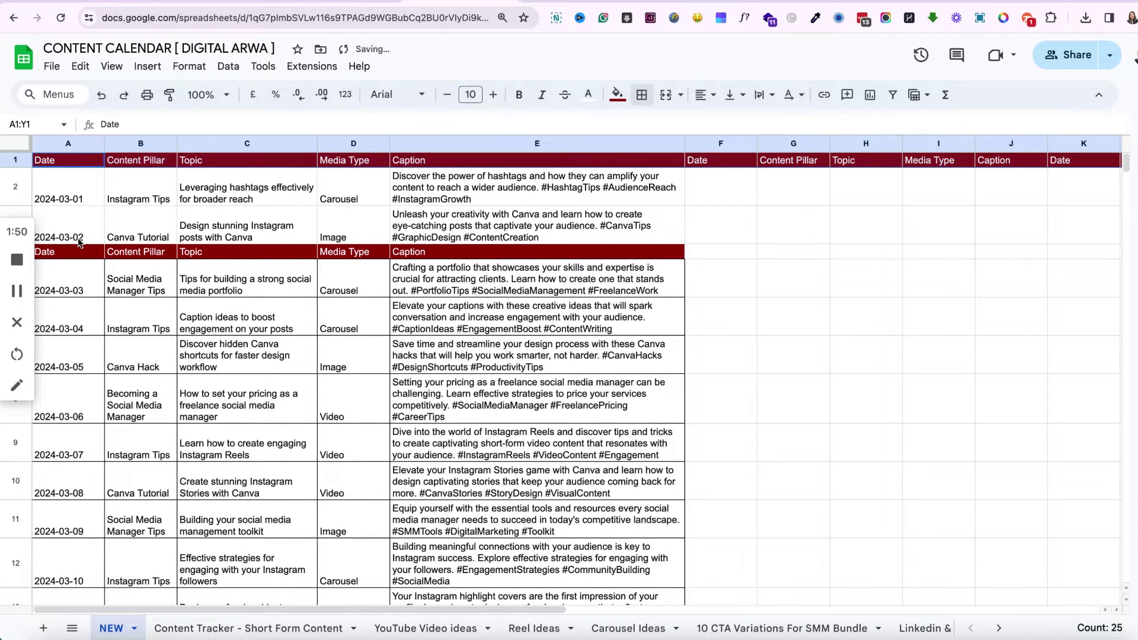
key("super+z")
Copy the header cells A4:E4 and paste them into A1:E1.
left_click_drag(86, 254, 538, 257)
key("super+c")
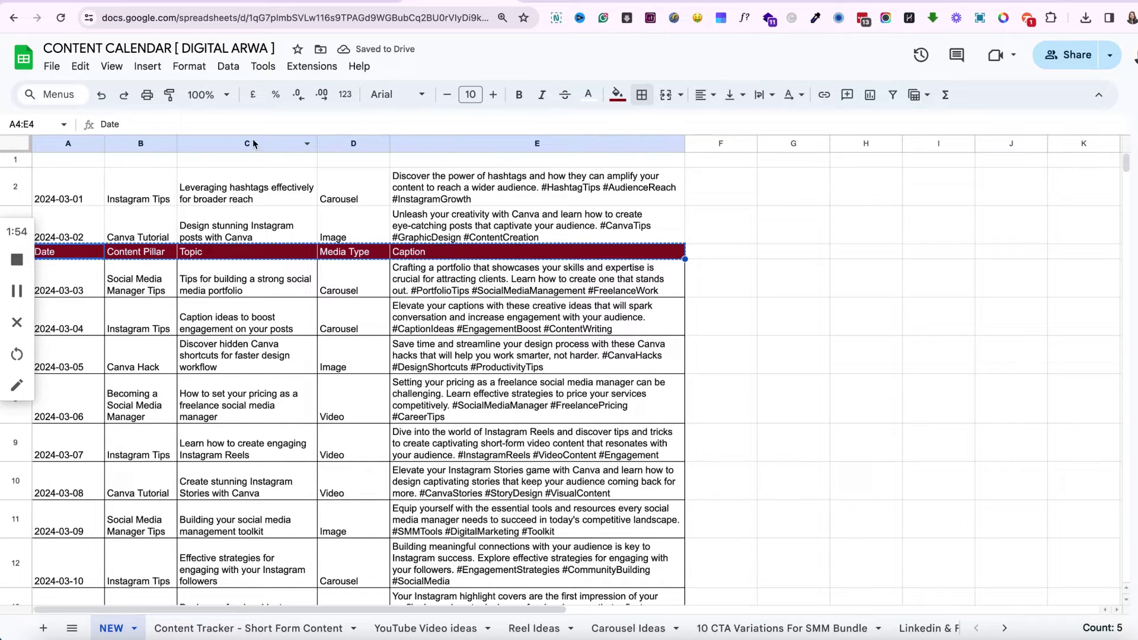
left_click(51, 162)
key("super+v")
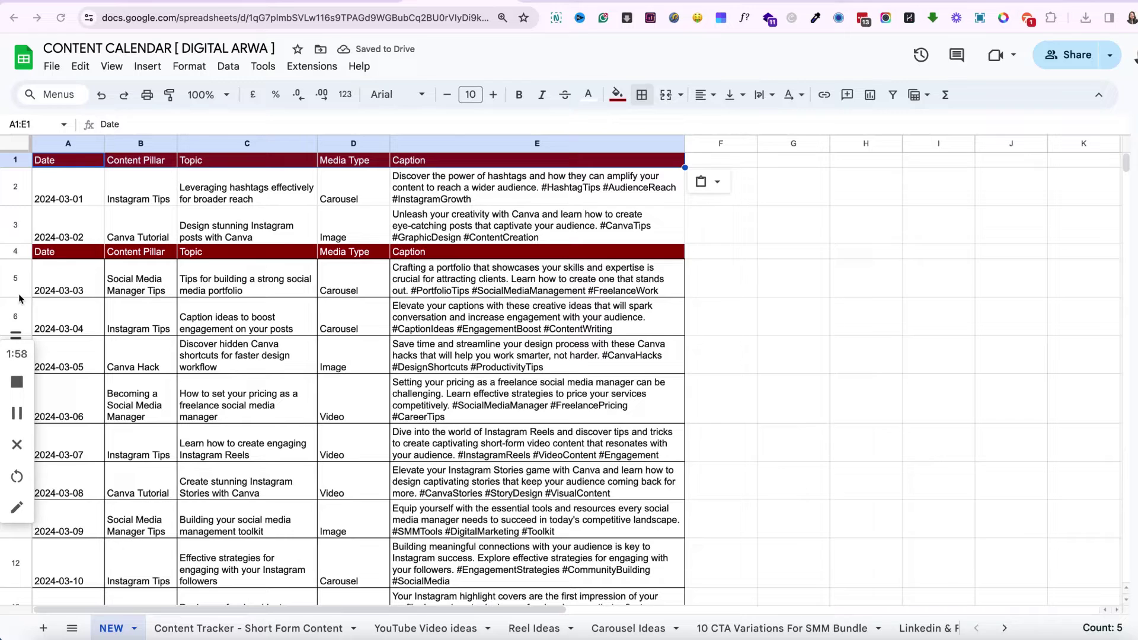
Delete the duplicate header row 4 and select A2:E3 for bordering.
left_click(15, 253)
right_click(15, 253)
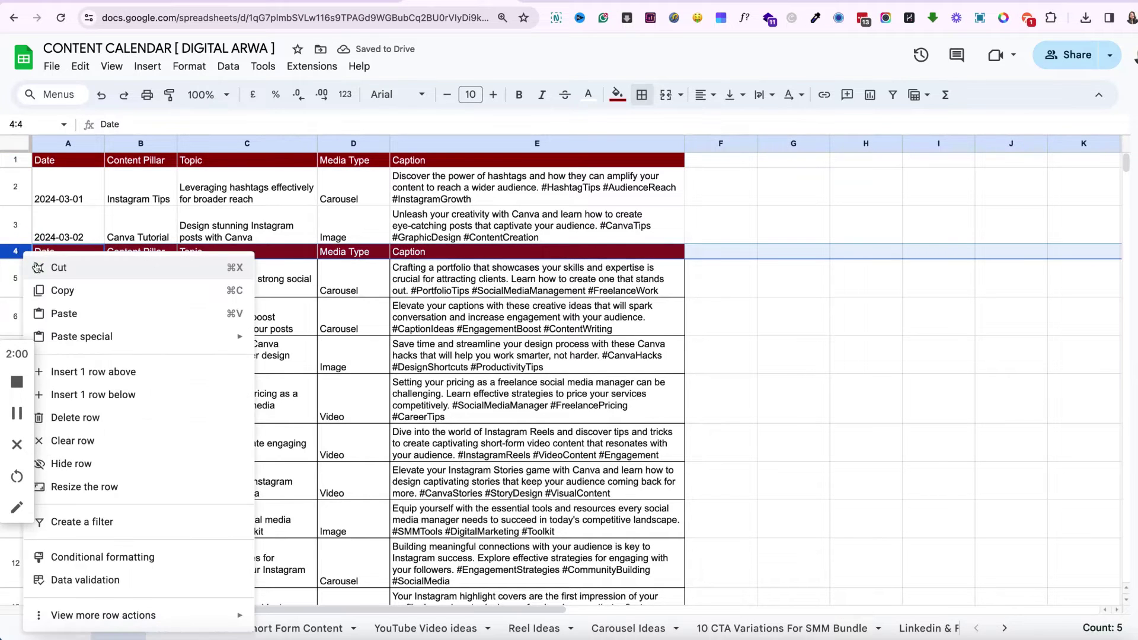
left_click(89, 417)
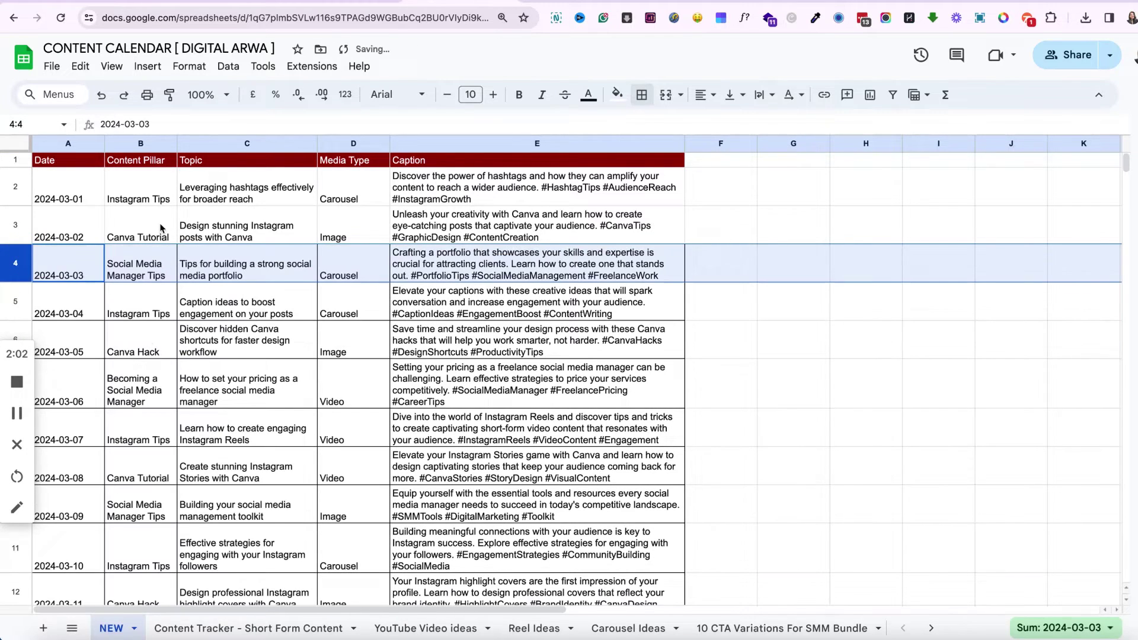
left_click(88, 190)
left_click_drag(88, 190, 579, 222)
left_click(641, 95)
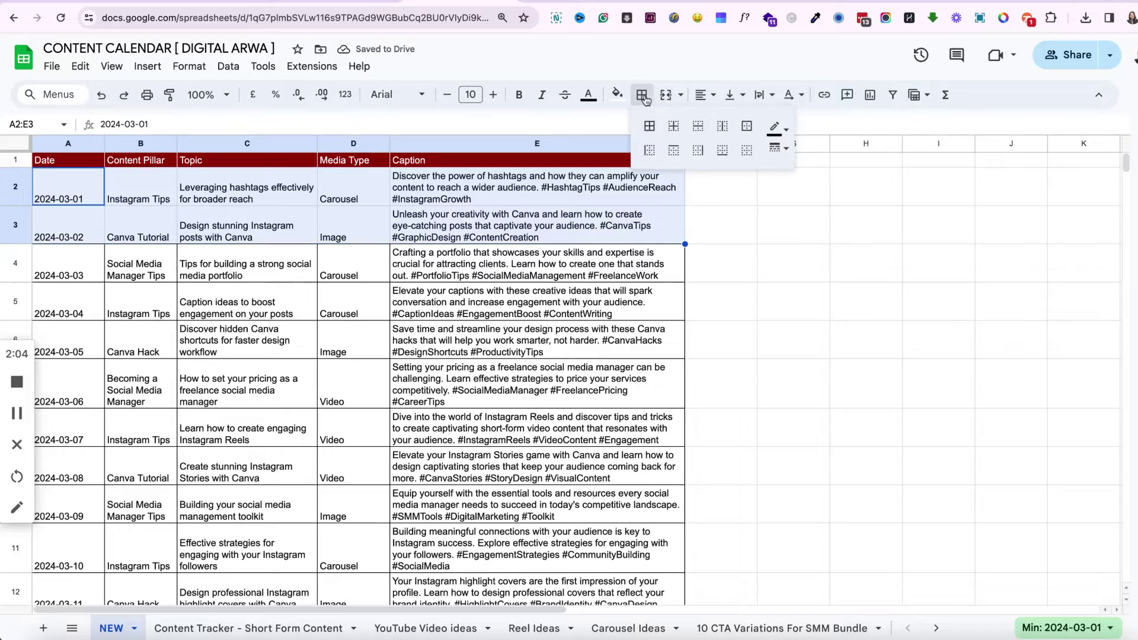
Apply All borders to A2:E3.
left_click(650, 125)
left_click(449, 305)
scroll(449, 306, "down", 3)
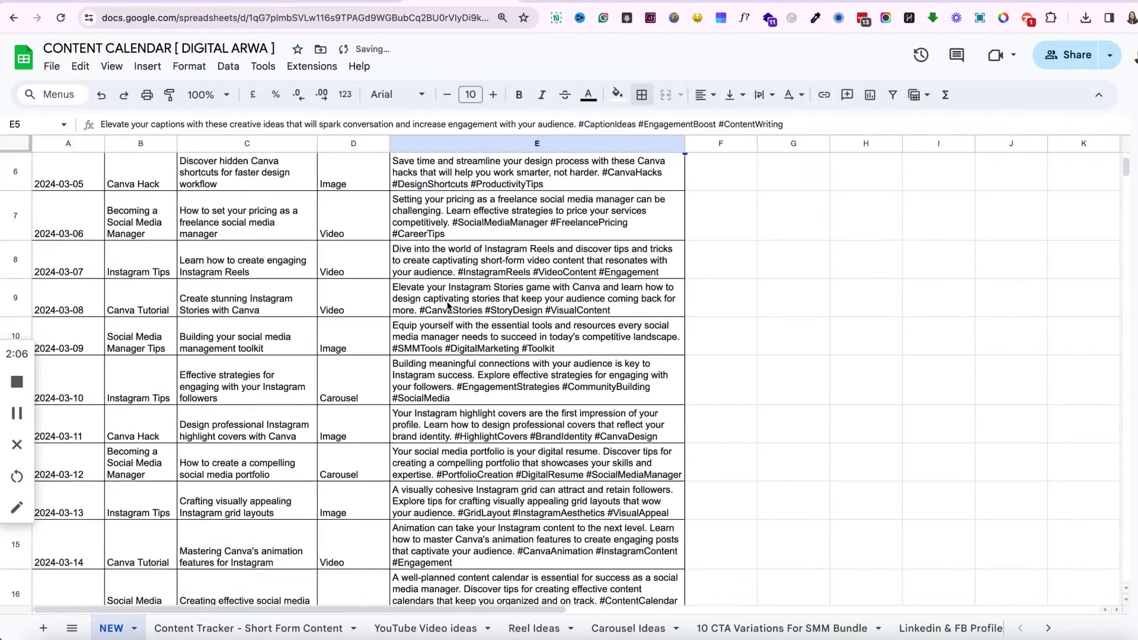
scroll(449, 305, "down", 5)
scroll(449, 305, "up", 8)
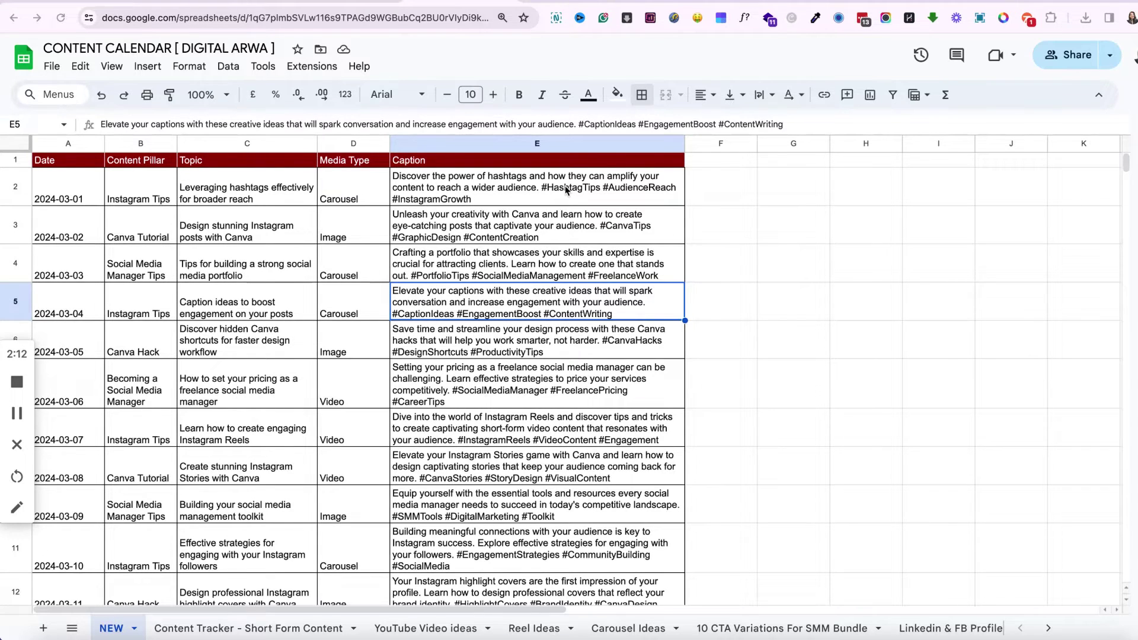
Clear the existing captions in E2:E24.
left_click(534, 189)
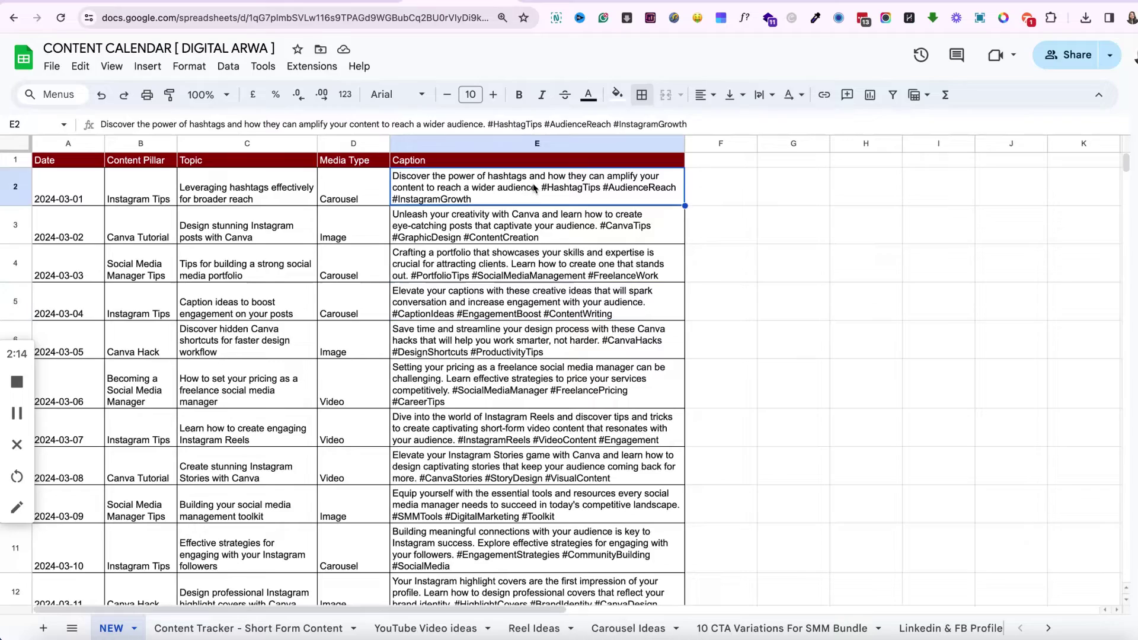
left_click_drag(533, 188, 551, 500)
key("Delete")
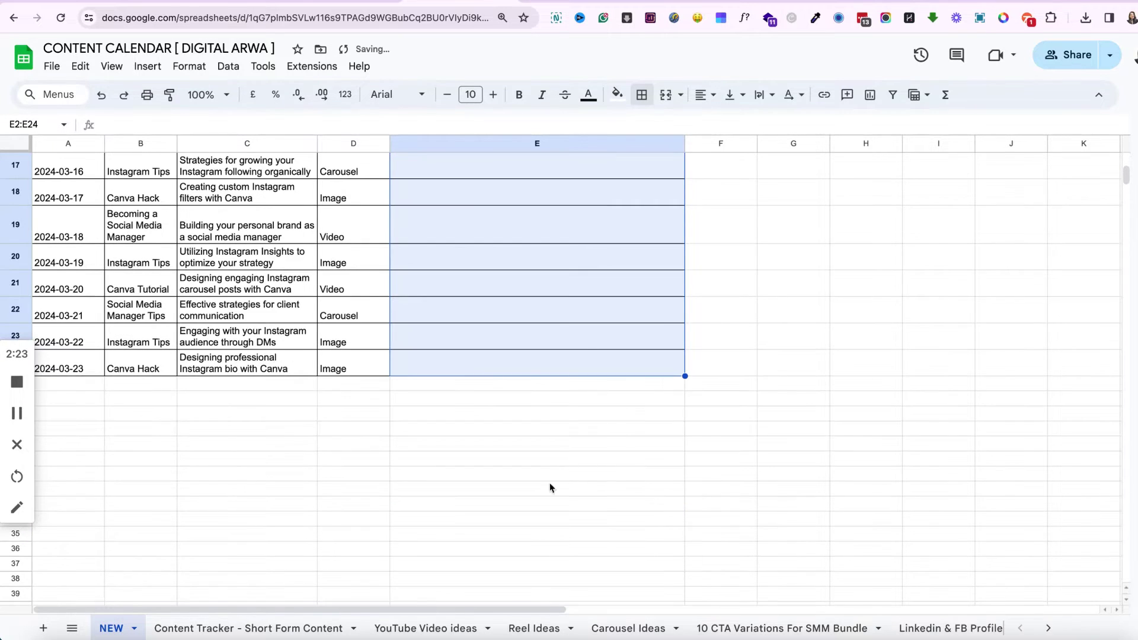
scroll(533, 368, "up", 10)
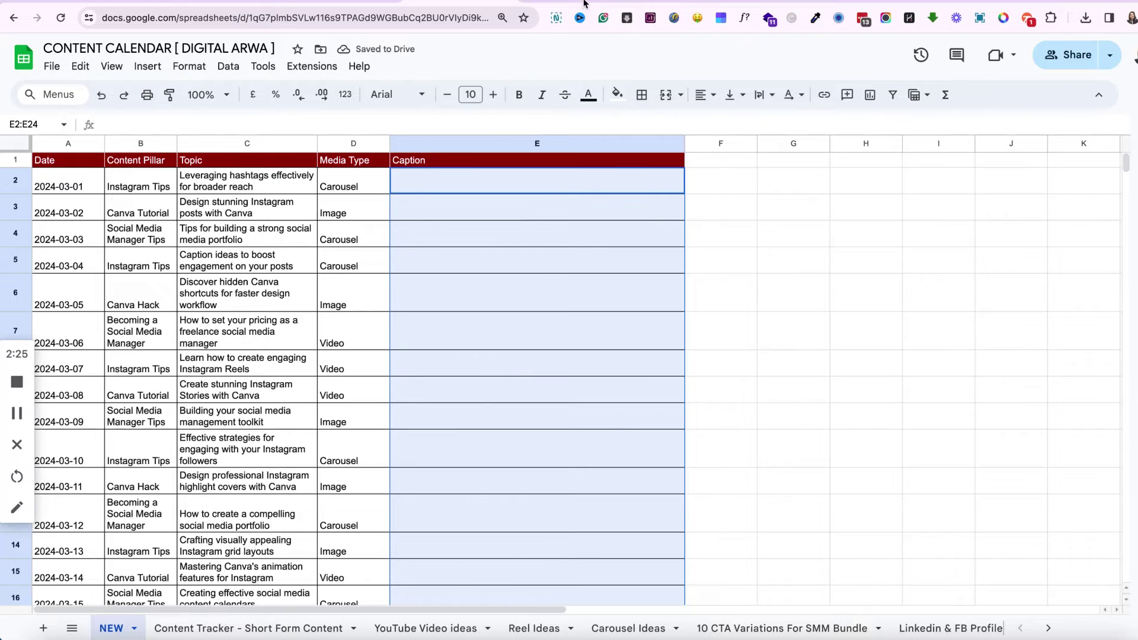
Ask ChatGPT for captions with a hook, storyline and a call to buy the social media manager bundle.
left_click(578, 2)
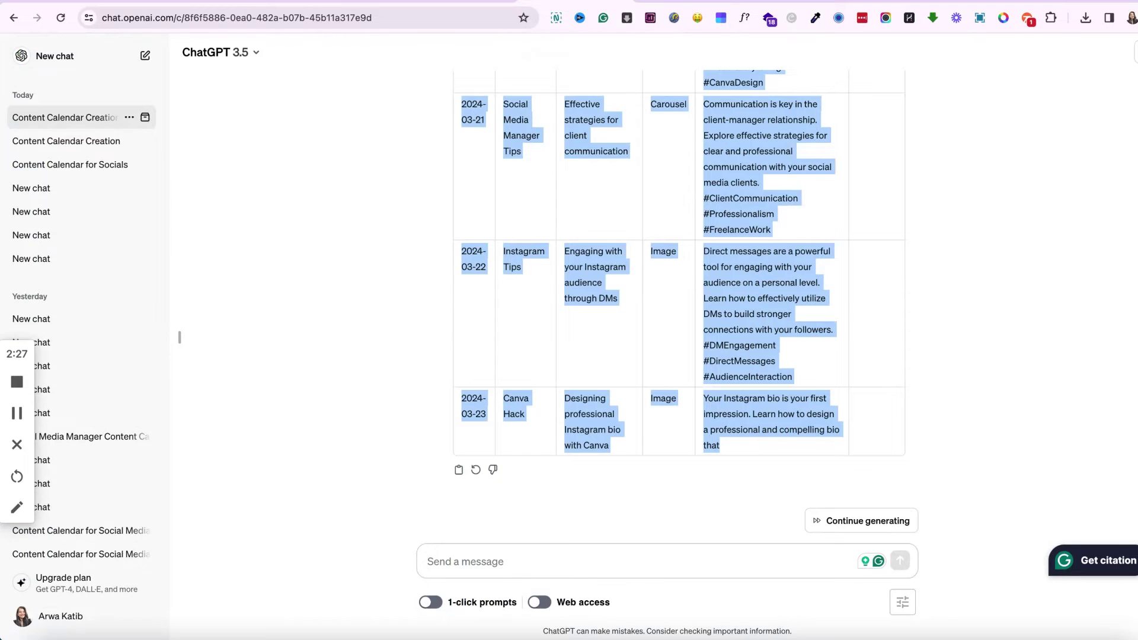
left_click(583, 560)
type("I")
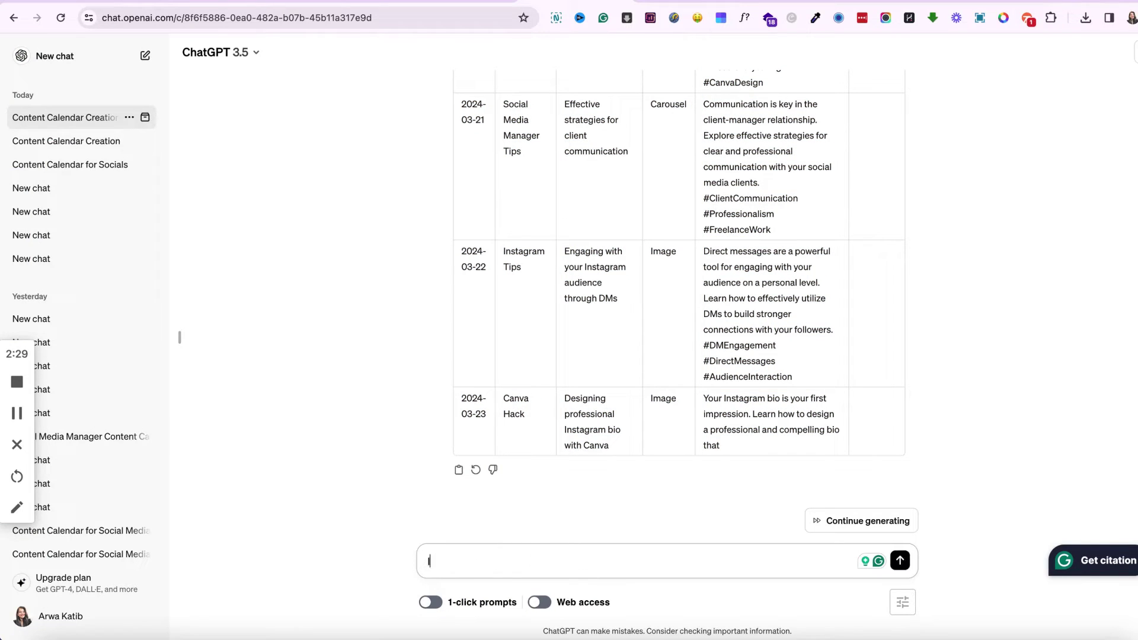
type(" love this. Can you write the caption aga")
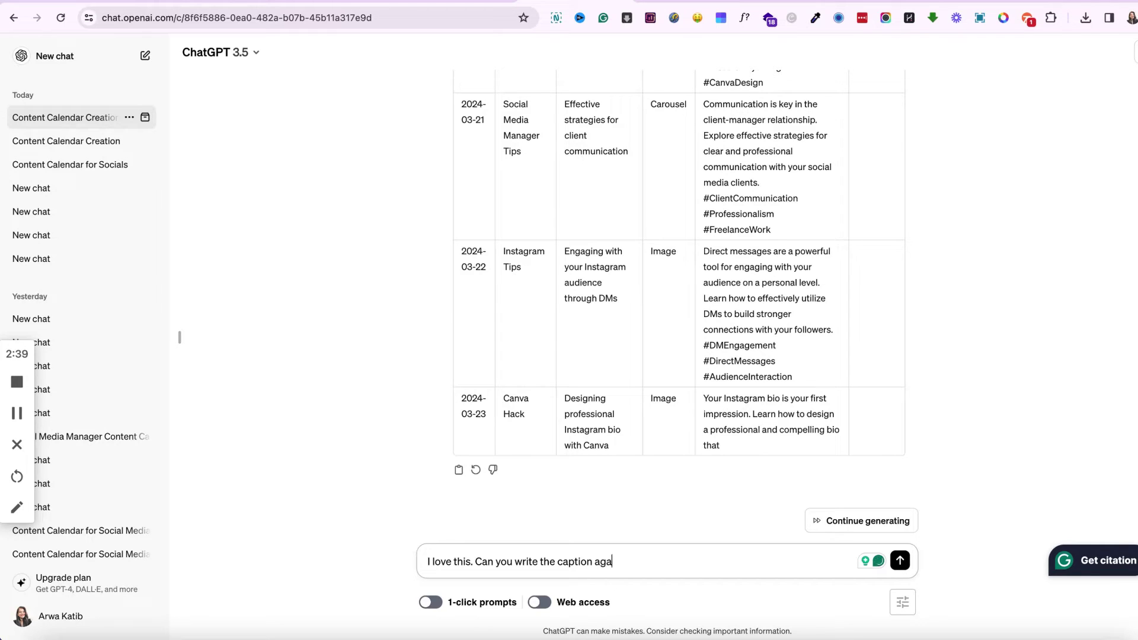
key("BackSpace")
key("BackSpace")
key("BackSpace")
key("BackSpace")
type("s again for the above ideas with")
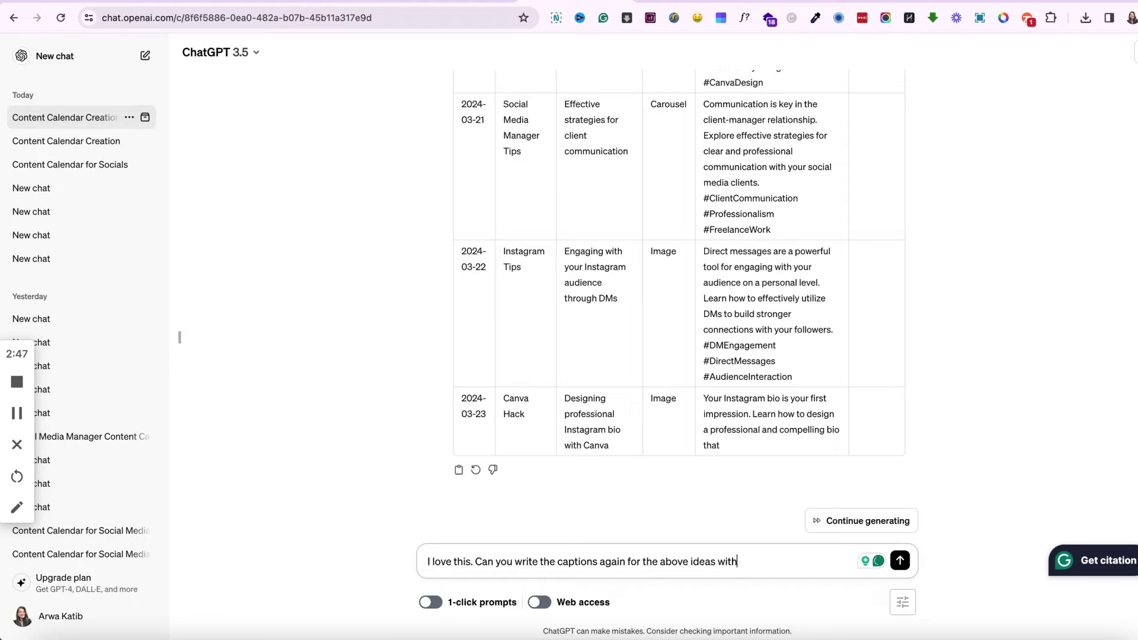
type("a hook statement, a story")
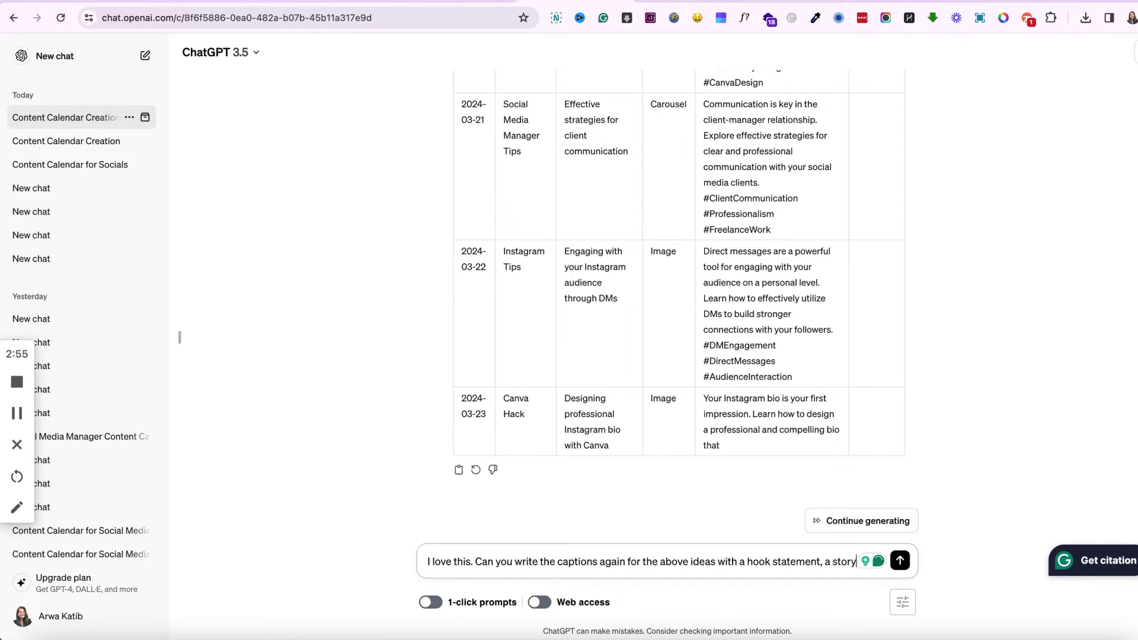
type("line and a c")
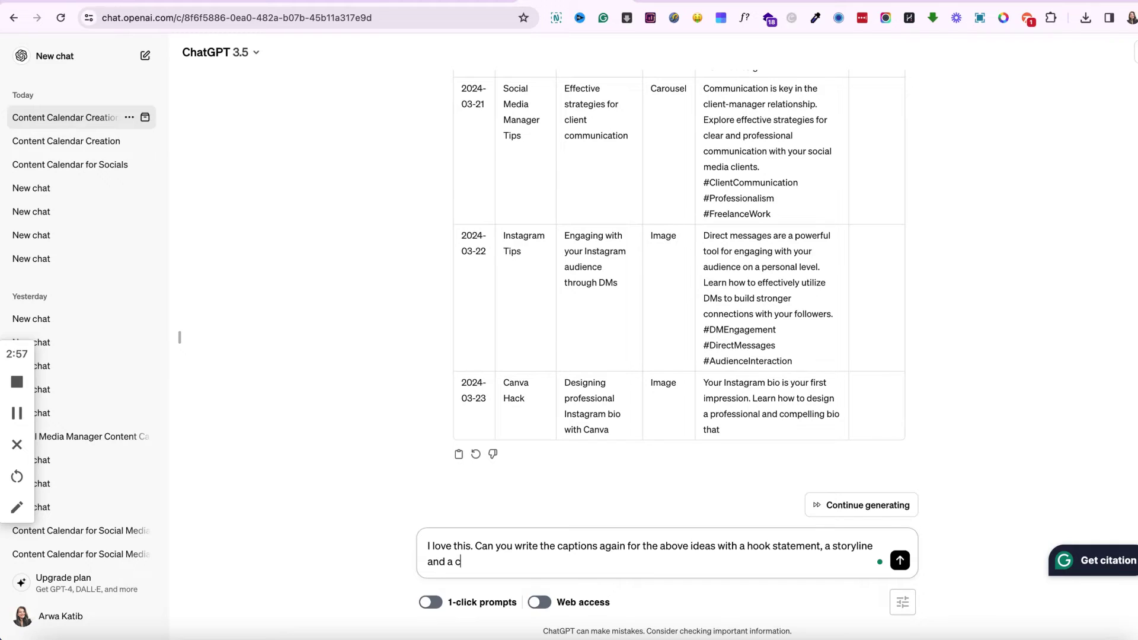
type("all to action pointing to")
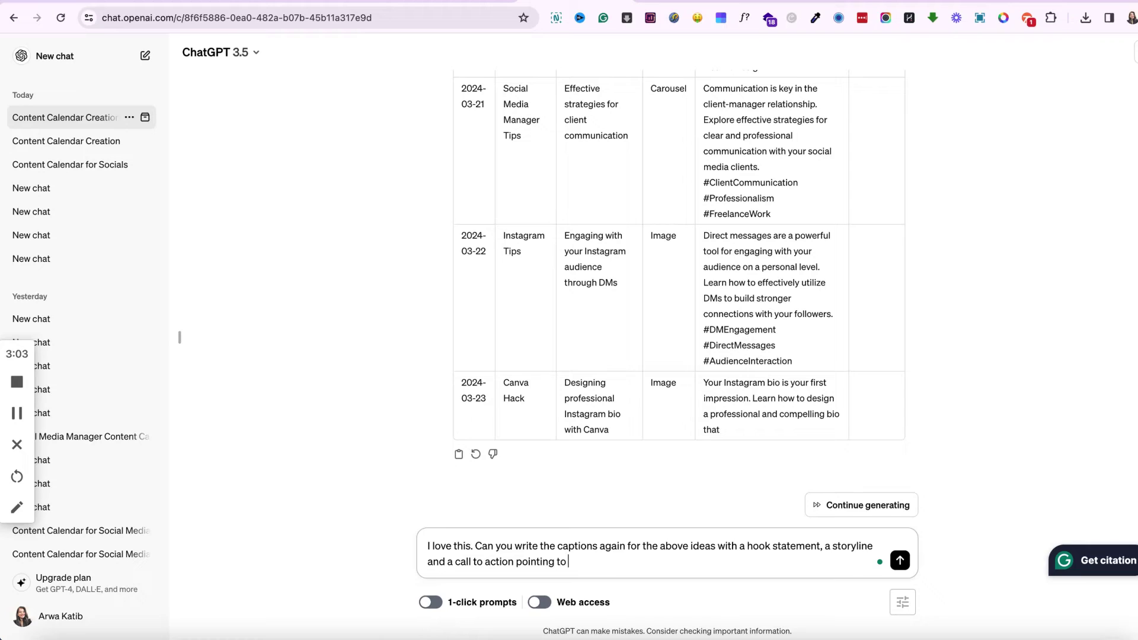
type(" buy my social media")
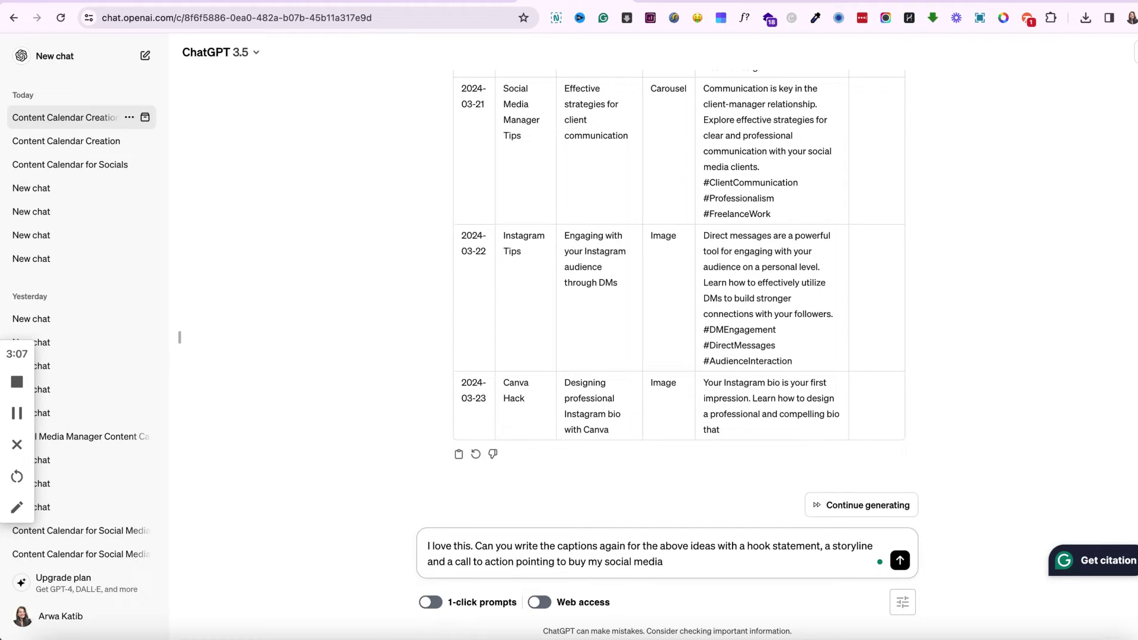
type(" manager bundle?")
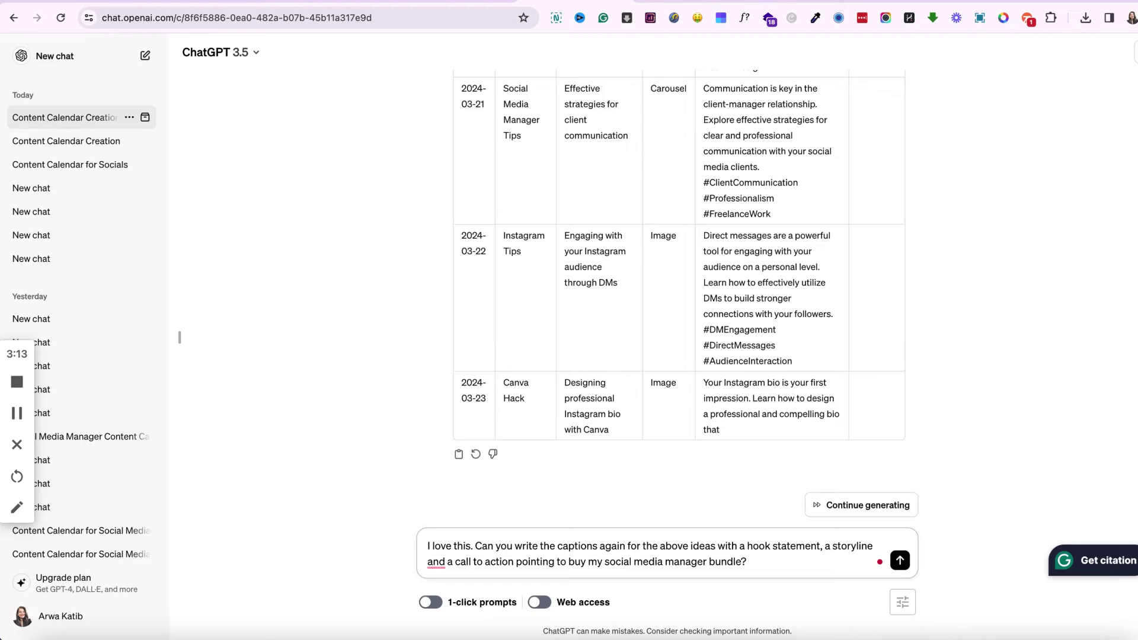
key("Return")
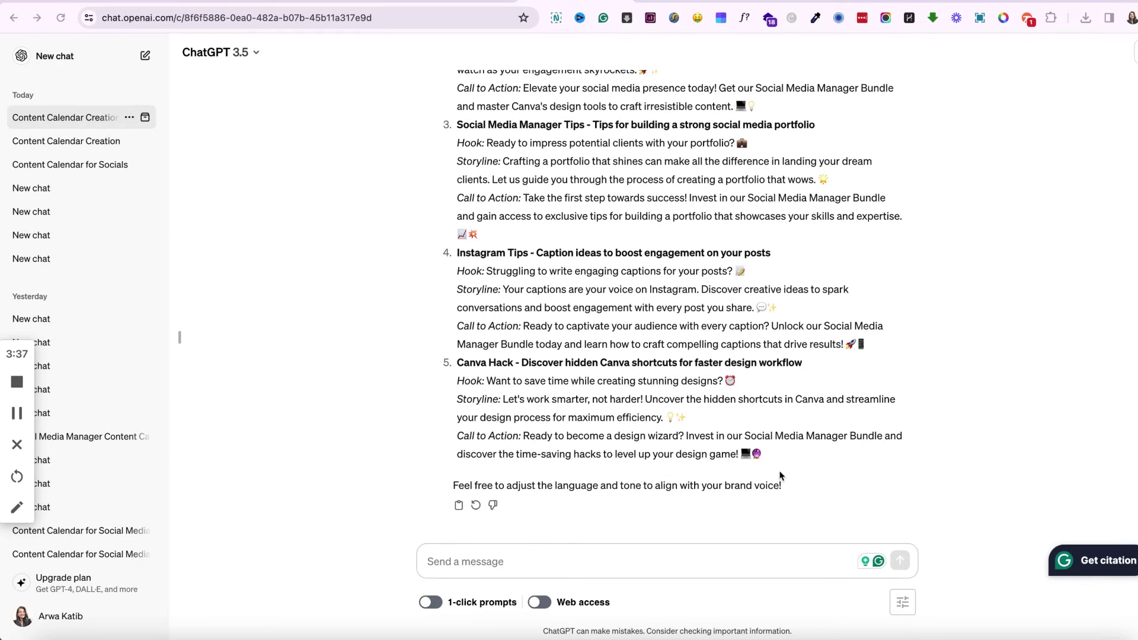
left_click(455, 505)
left_click(468, 2)
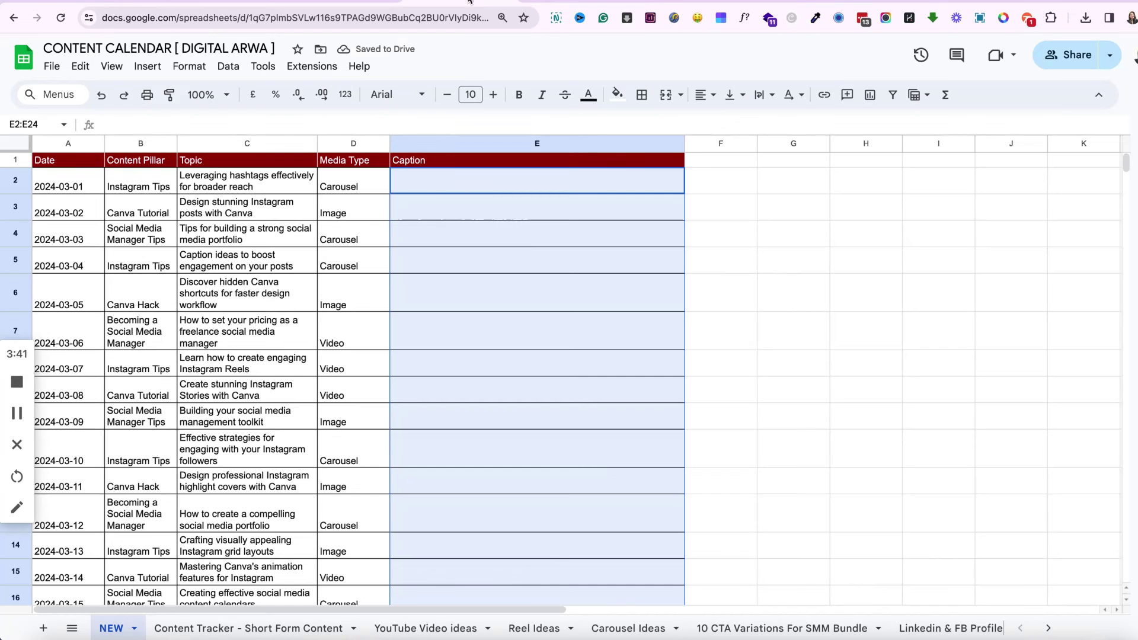
left_click(446, 179)
key("ctrl+v")
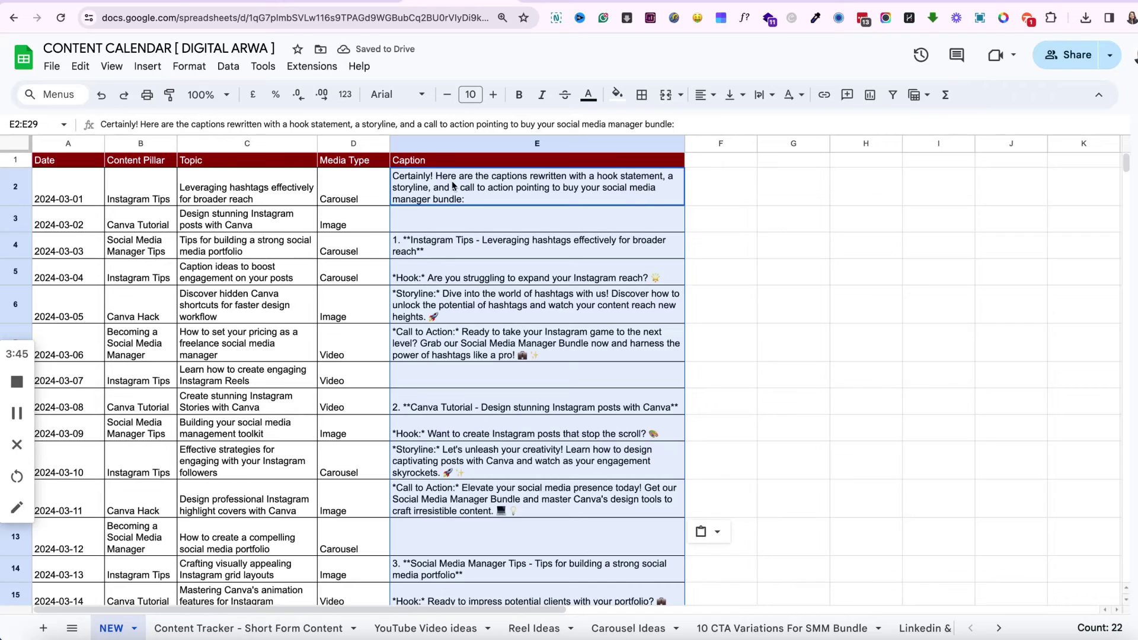
key("ctrl+z")
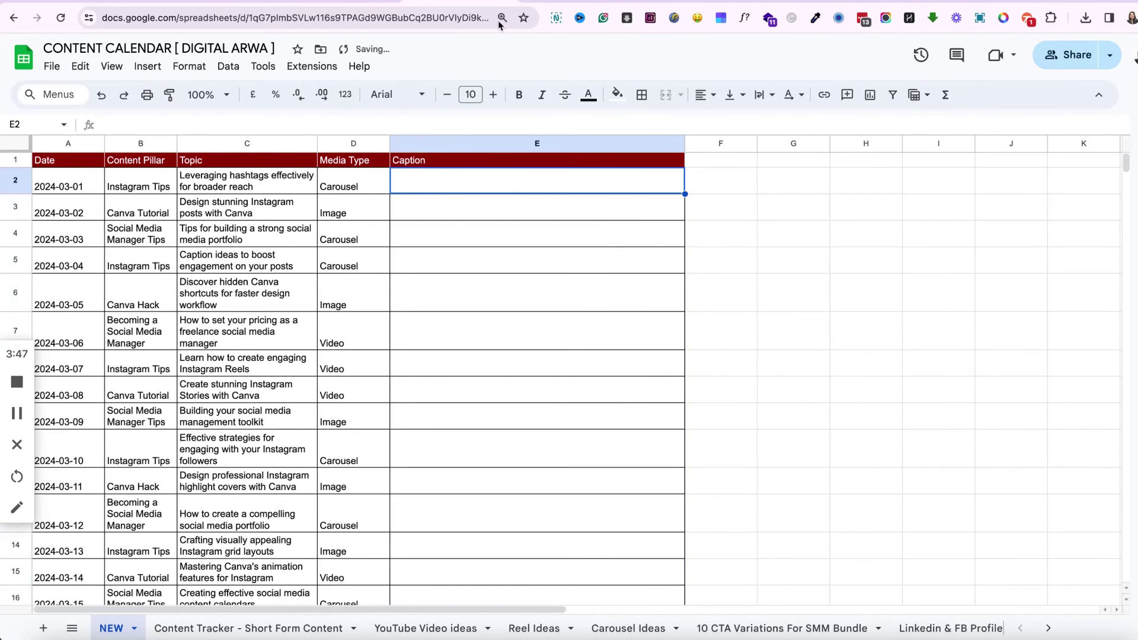
left_click(565, 9)
Start drafting a ChatGPT follow-up reading 'can you give me for all the captions for ma…', fixing a typo.
left_click(542, 569)
type("c")
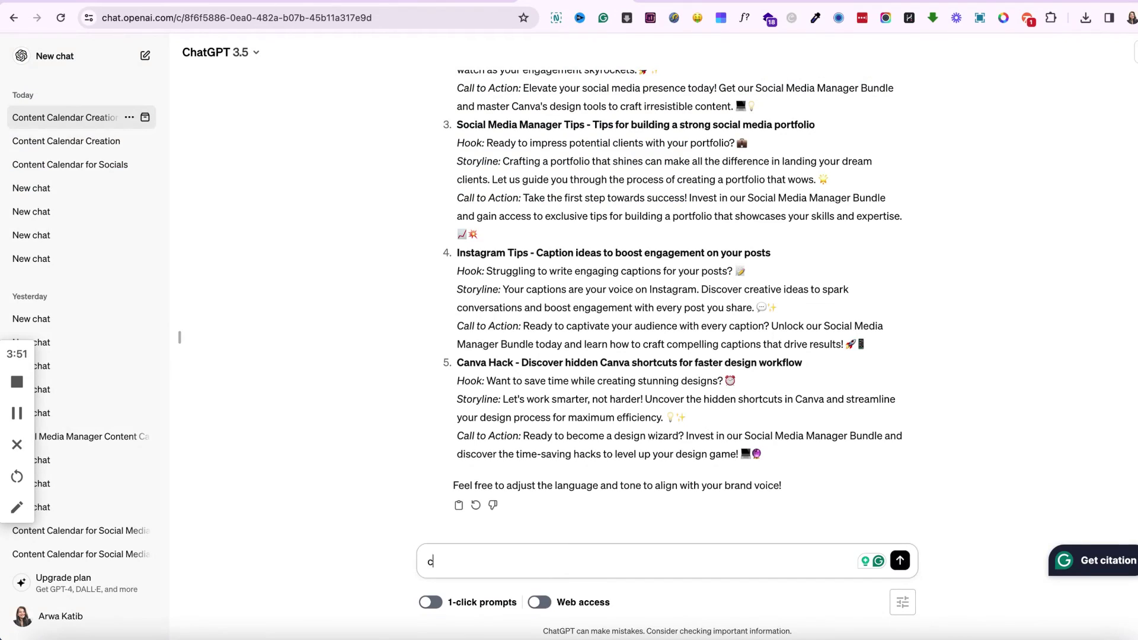
type("any you give me for al")
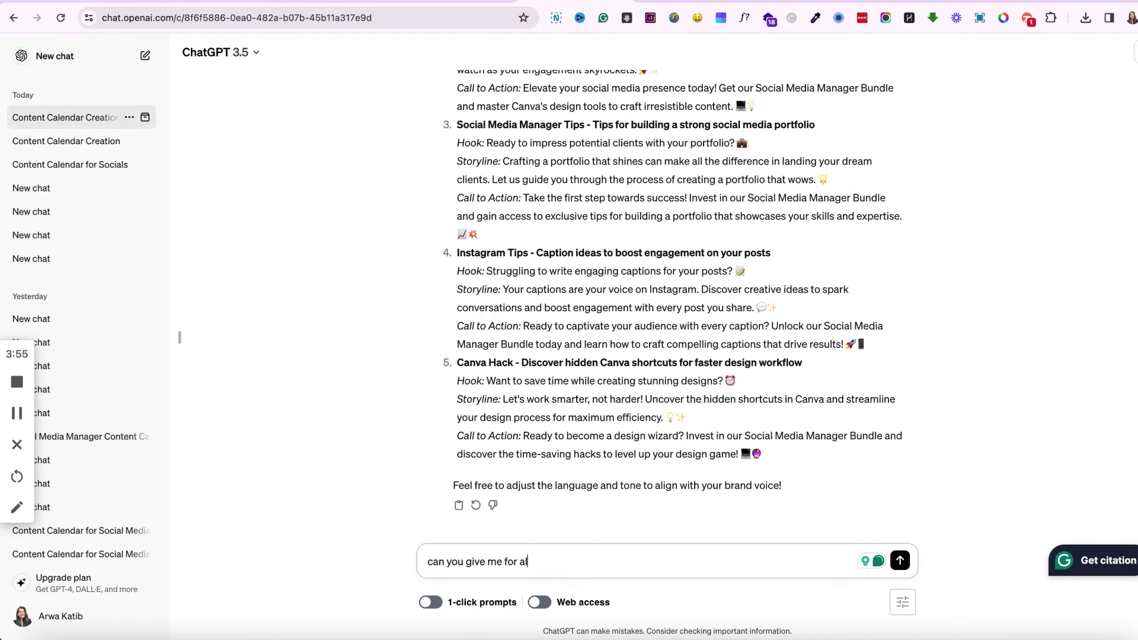
type("l the captions do")
key("BackSpace")
key("BackSpace")
type("for ma")
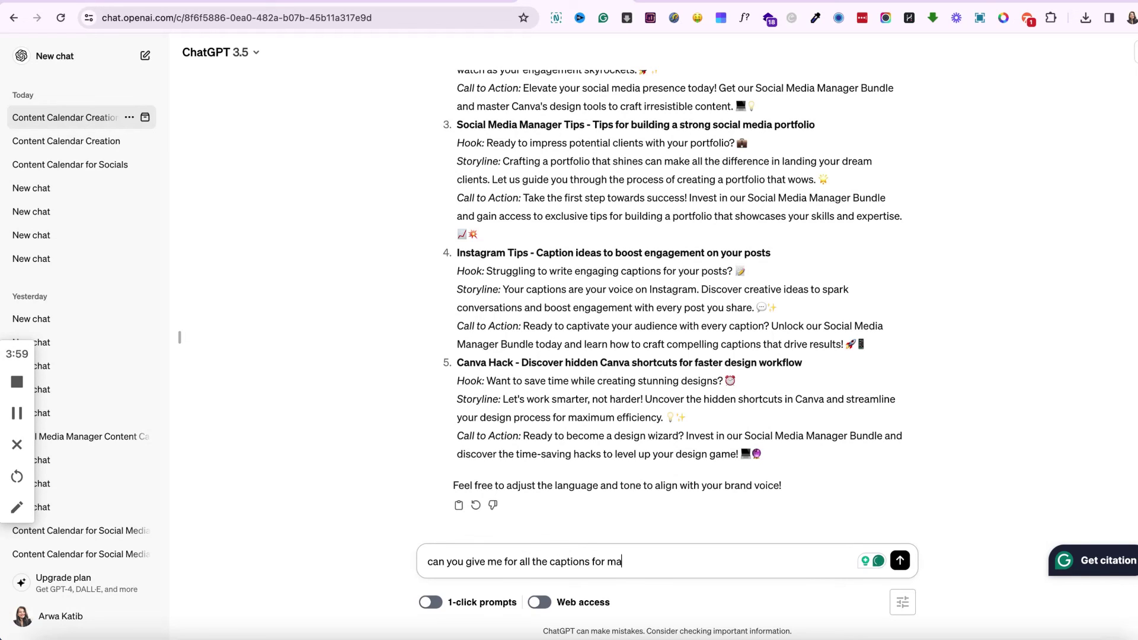